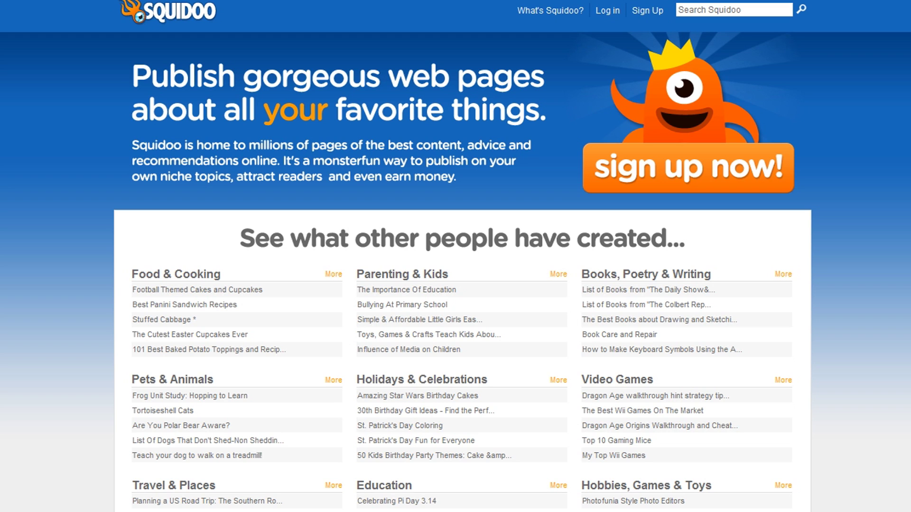
Step: Sign up for a Squidoo account and reach the new-lens creation form
{"action": "left_click", "coordinate": [669, 181]}
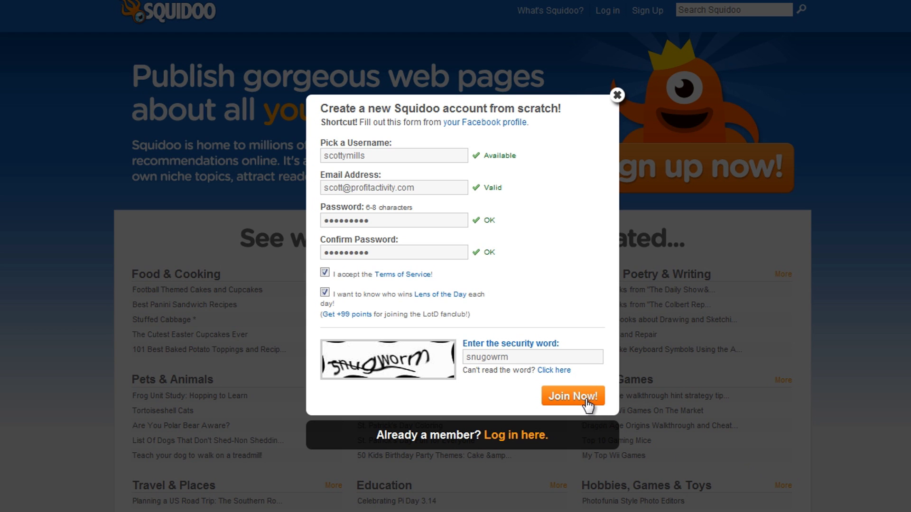
{"action": "left_click", "coordinate": [586, 398]}
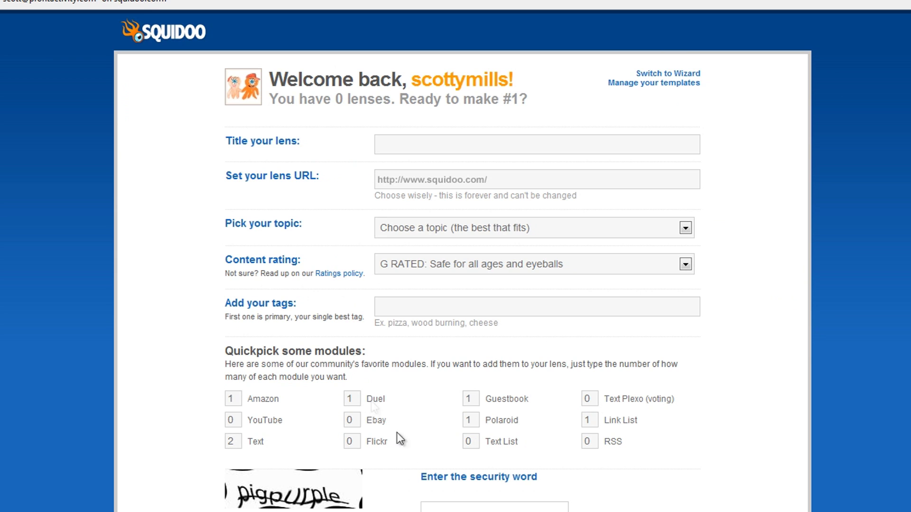
{"action": "key", "text": "alt+Tab"}
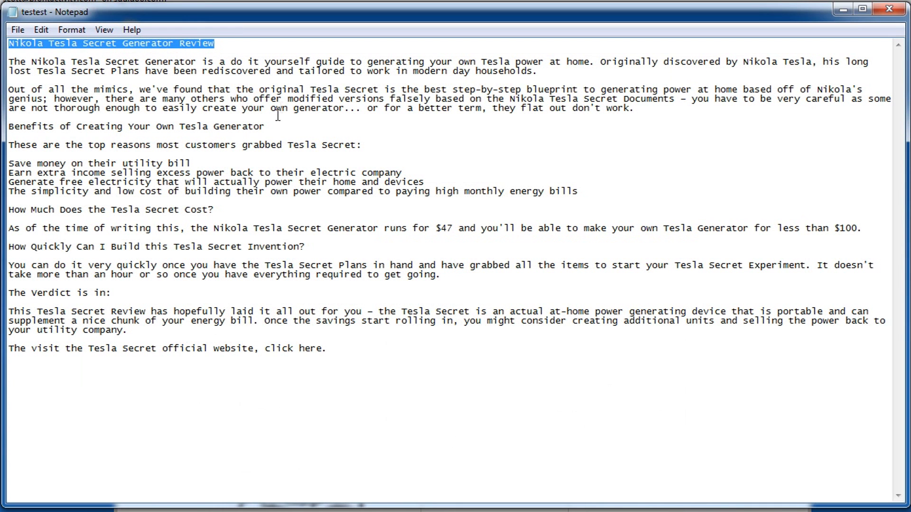
Step: Copy the heading 'Nikola Tesla Secret Generator Review' from the Notepad draft
{"action": "left_click", "coordinate": [276, 124]}
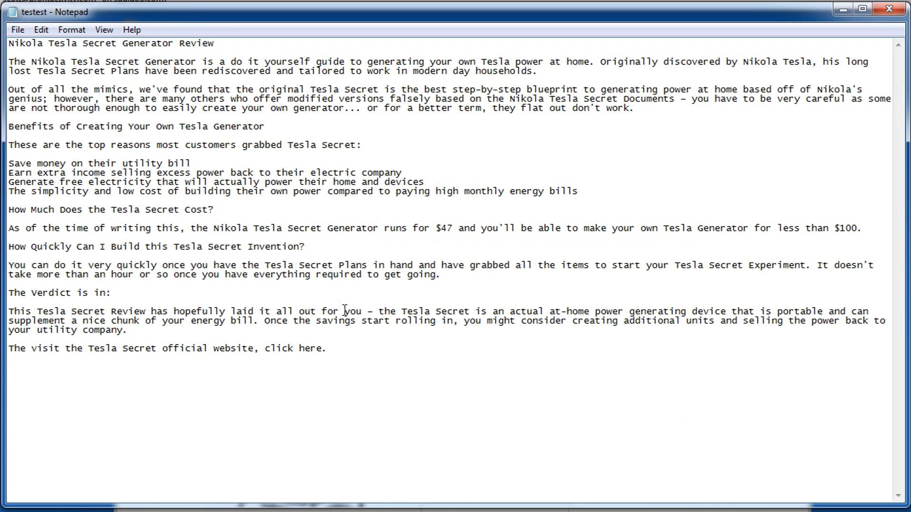
{"action": "left_click", "coordinate": [147, 43]}
{"action": "left_click_drag", "start_coordinate": [219, 44], "coordinate": [9, 43]}
{"action": "key", "text": "ctrl+c"}
{"action": "right_click", "coordinate": [102, 48]}
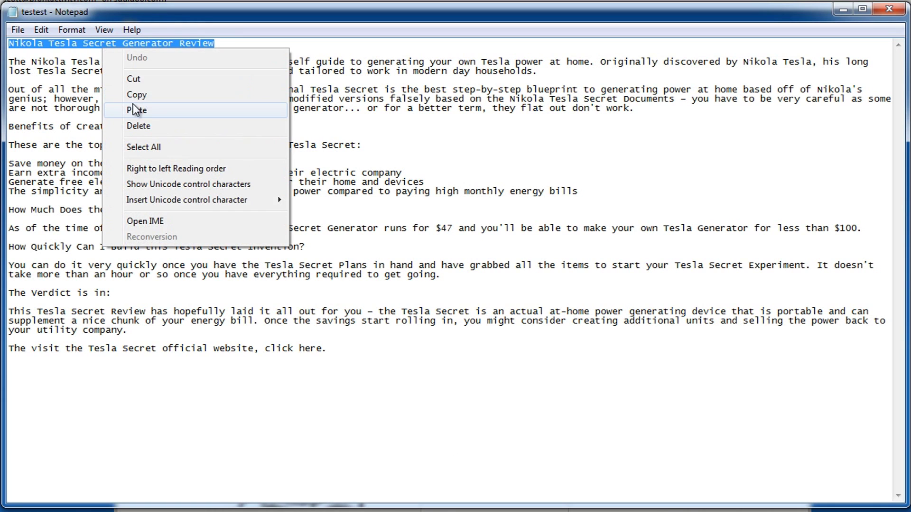
{"action": "left_click", "coordinate": [135, 94]}
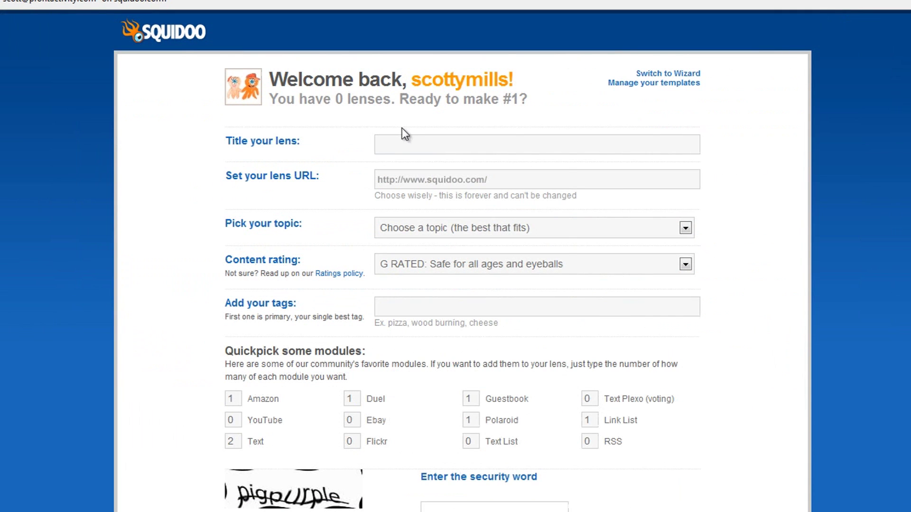
Step: Paste 'Nikola Tesla Secret Generator Review' as the lens title and auto-fill its URL
{"action": "right_click", "coordinate": [402, 138]}
{"action": "left_click", "coordinate": [443, 217]}
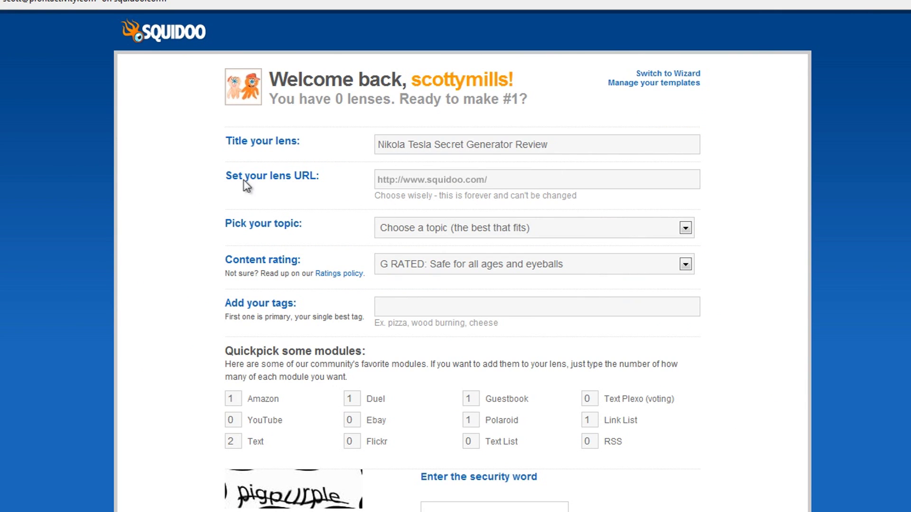
{"action": "left_click", "coordinate": [486, 180]}
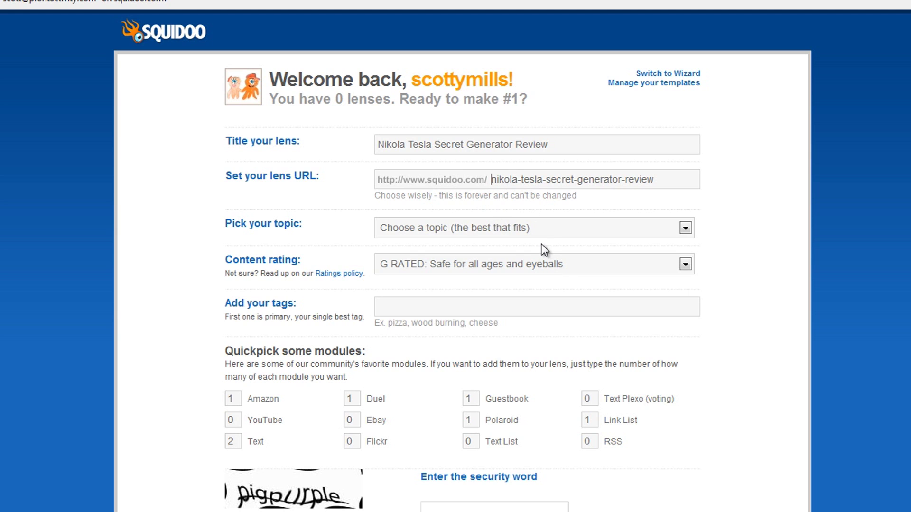
Step: Set topic Internet, subtopic Blogging and second subtopic Blogging Tips
{"action": "left_click", "coordinate": [554, 228]}
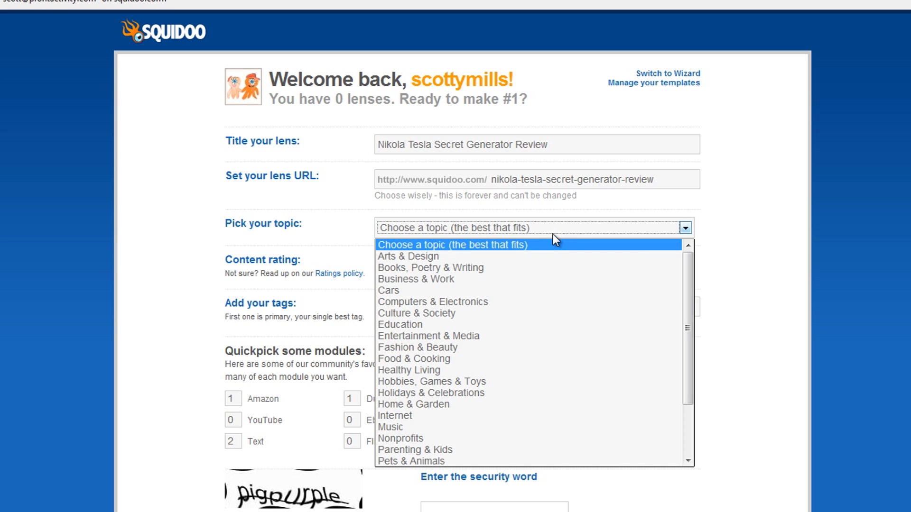
{"action": "scroll", "coordinate": [526, 414], "scroll_direction": "down", "scroll_amount": 1}
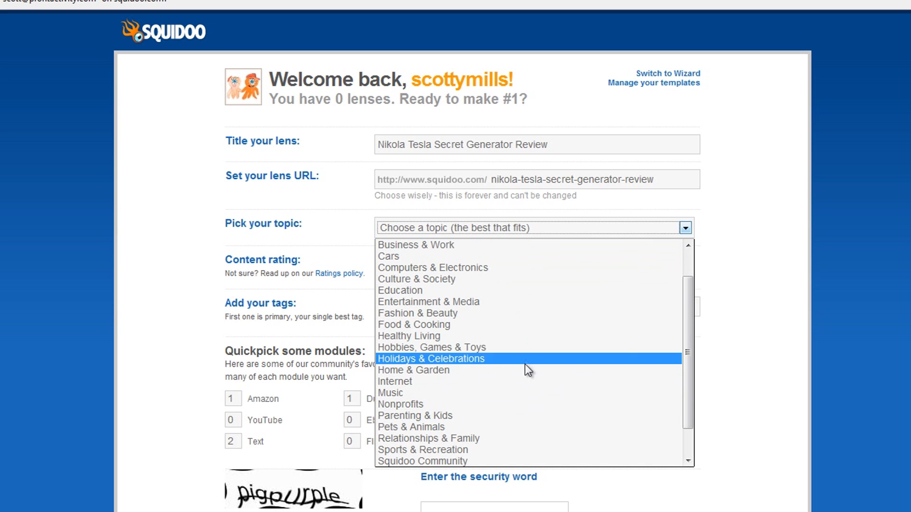
{"action": "scroll", "coordinate": [523, 347], "scroll_direction": "down", "scroll_amount": 1}
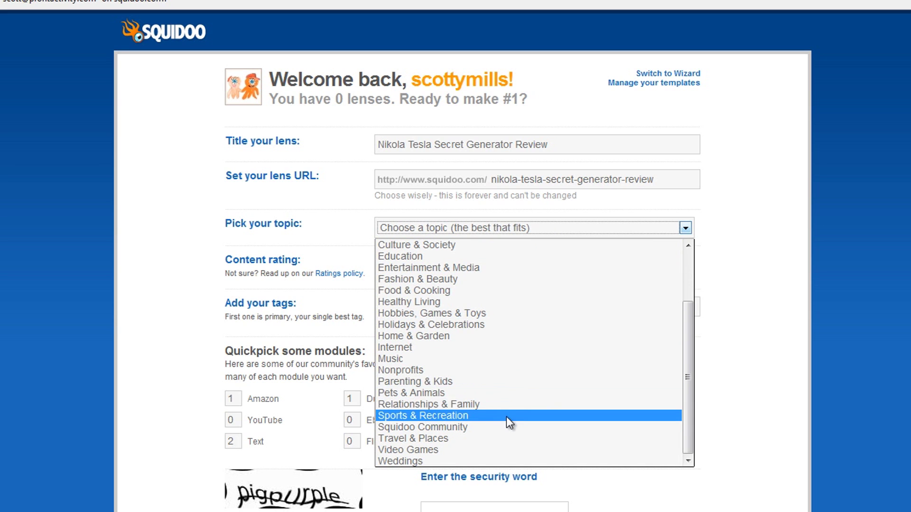
{"action": "left_click", "coordinate": [507, 349]}
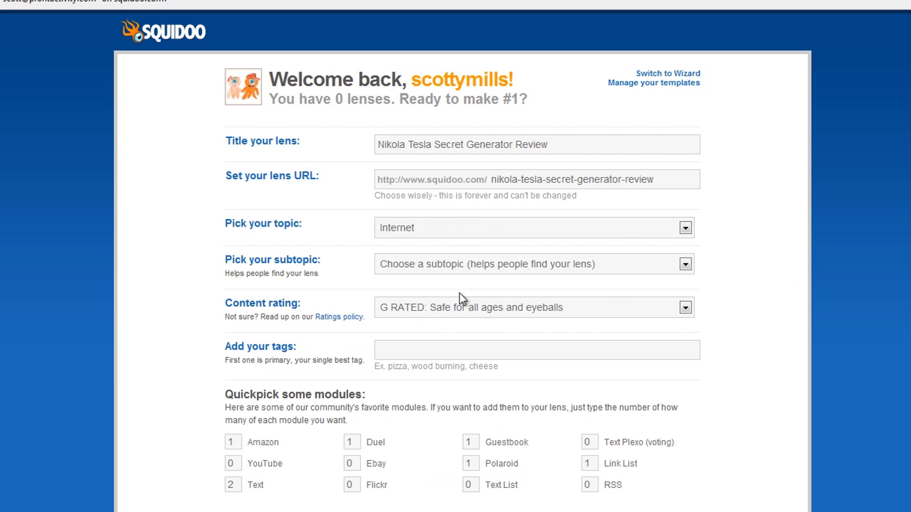
{"action": "left_click", "coordinate": [445, 265]}
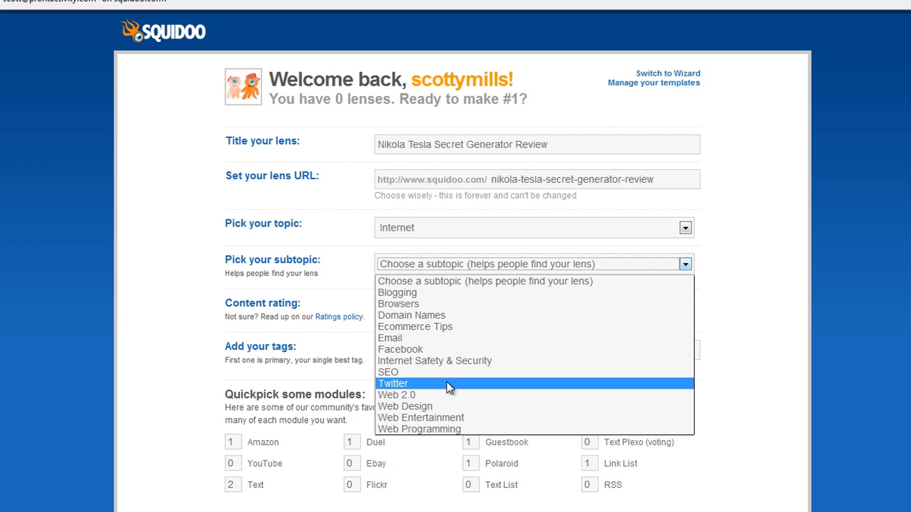
{"action": "left_click", "coordinate": [449, 294]}
{"action": "scroll", "coordinate": [731, 280], "scroll_direction": "down", "scroll_amount": 3}
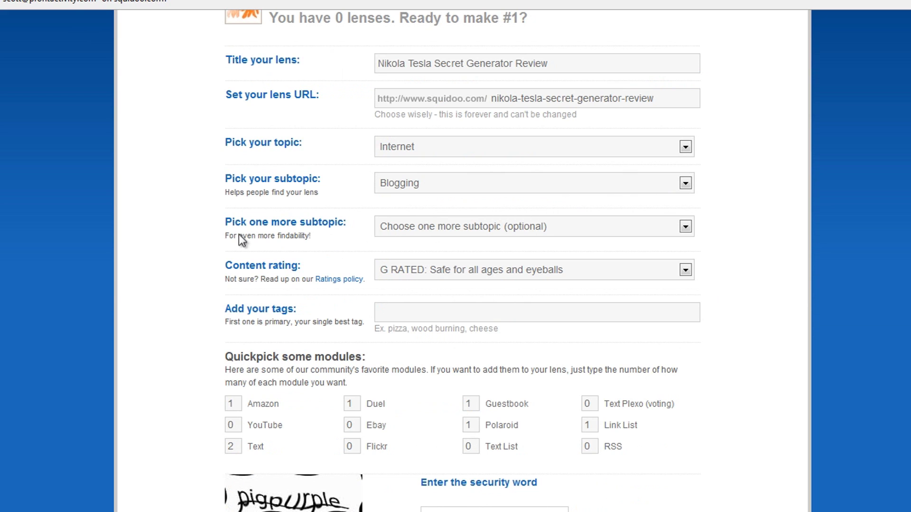
{"action": "left_click", "coordinate": [412, 226]}
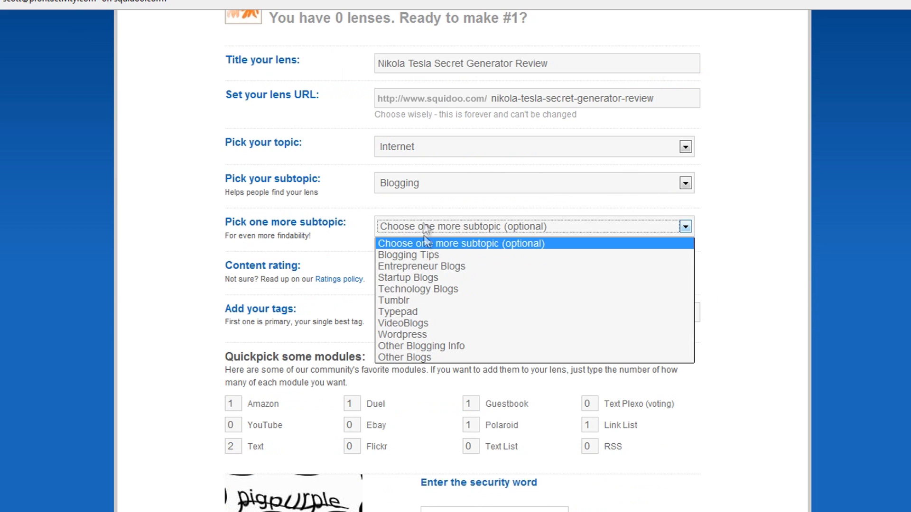
{"action": "left_click", "coordinate": [448, 255]}
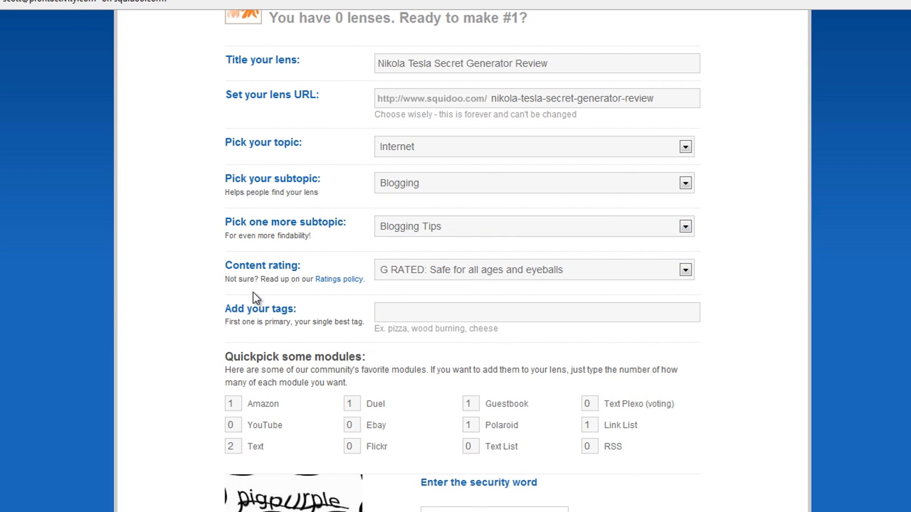
Step: Enter the tags 'tesla secret', 'nikola tesla' and 'tesla secret review'
{"action": "double_click", "coordinate": [402, 313]}
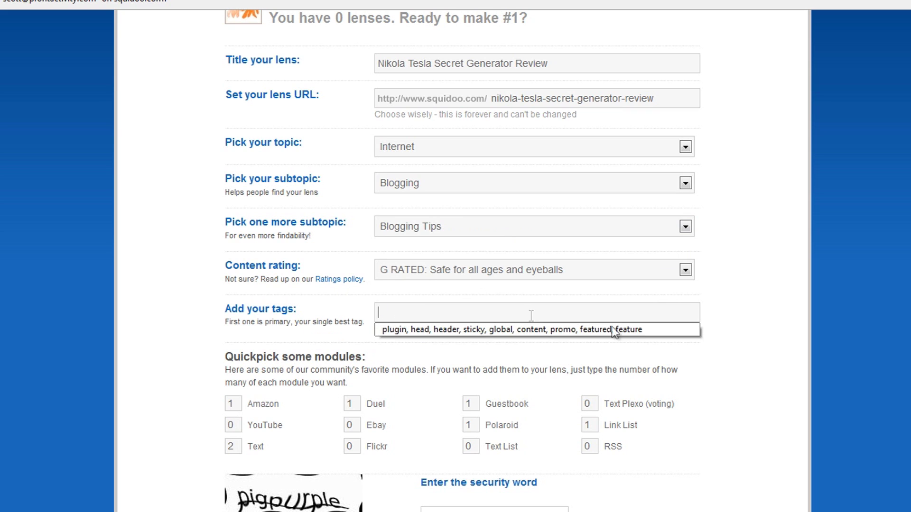
{"action": "left_click", "coordinate": [788, 361]}
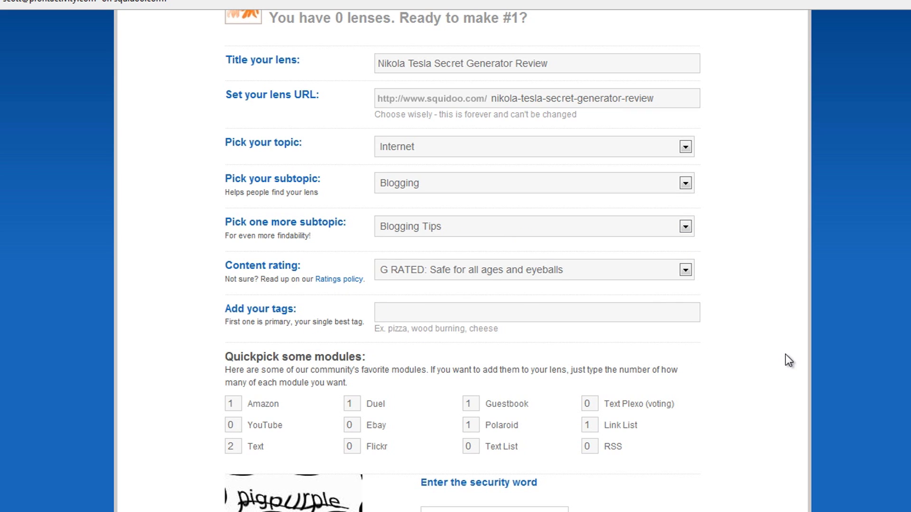
{"action": "double_click", "coordinate": [609, 317]}
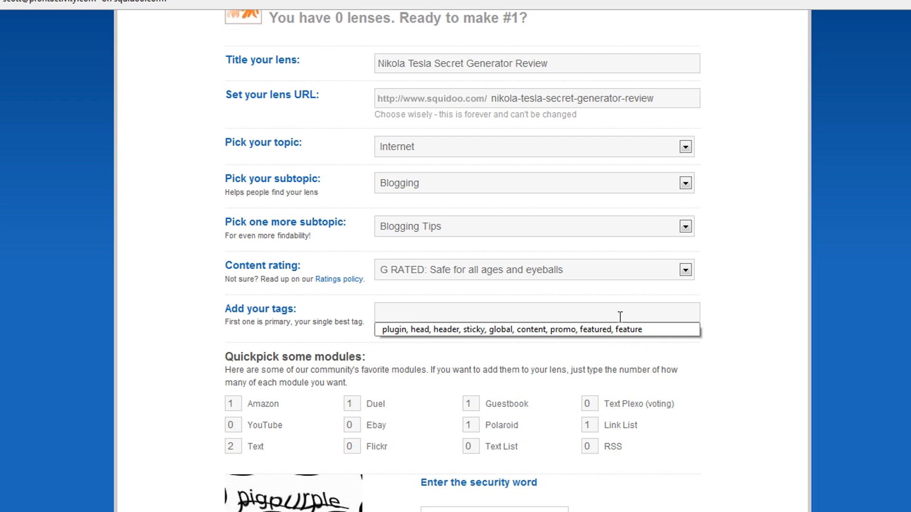
{"action": "type", "text": "tesla secre"}
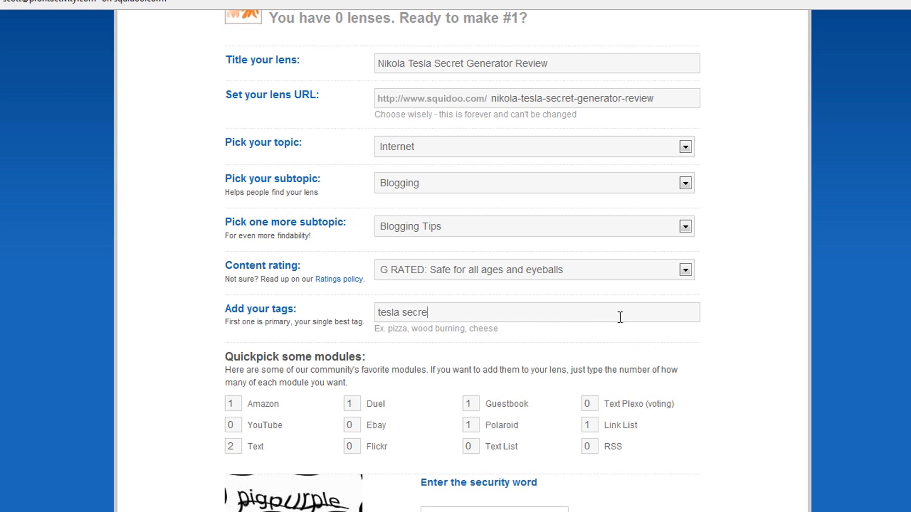
{"action": "type", "text": "t,n"}
{"action": "key", "text": "BackSpace"}
{"action": "type", "text": "nik"}
{"action": "type", "text": "ola tesla"}
{"action": "type", "text": ",tesla "}
{"action": "type", "text": "secret rev"}
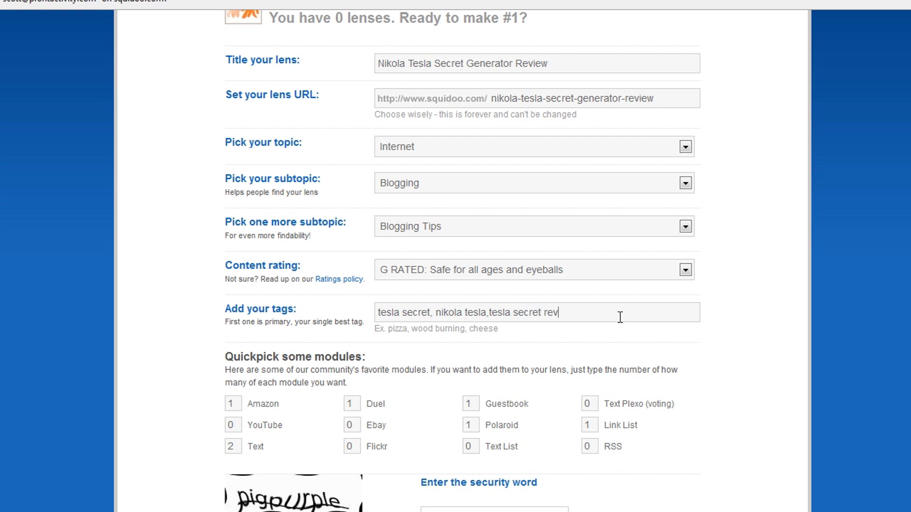
{"action": "type", "text": "iew"}
{"action": "scroll", "coordinate": [722, 358], "scroll_direction": "down", "scroll_amount": 2}
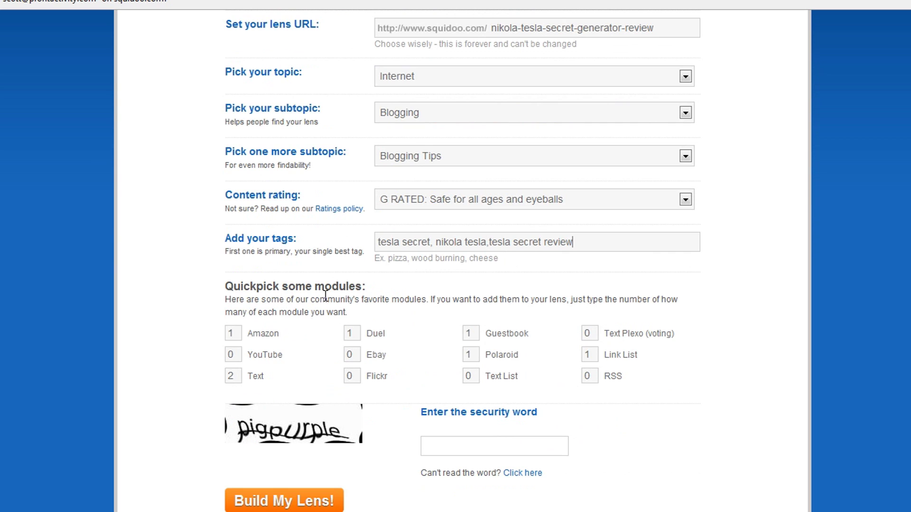
Step: Clear every quickpick module count and set the Text module count to 3
{"action": "left_click", "coordinate": [240, 333]}
{"action": "key", "text": "BackSpace"}
{"action": "left_click", "coordinate": [240, 355]}
{"action": "key", "text": "BackSpace"}
{"action": "left_click", "coordinate": [234, 377]}
{"action": "key", "text": "BackSpace"}
{"action": "left_click", "coordinate": [356, 333]}
{"action": "key", "text": "BackSpace"}
{"action": "left_click", "coordinate": [353, 355]}
{"action": "key", "text": "BackSpace"}
{"action": "left_click", "coordinate": [354, 377]}
{"action": "key", "text": "BackSpace"}
{"action": "left_click", "coordinate": [471, 354]}
{"action": "key", "text": "BackSpace"}
{"action": "left_click", "coordinate": [471, 376]}
{"action": "key", "text": "BackSpace"}
{"action": "left_click", "coordinate": [470, 334]}
{"action": "key", "text": "BackSpace"}
{"action": "left_click", "coordinate": [590, 333]}
{"action": "key", "text": "BackSpace"}
{"action": "left_click", "coordinate": [590, 355]}
{"action": "key", "text": "BackSpace"}
{"action": "left_click", "coordinate": [590, 376]}
{"action": "key", "text": "BackSpace"}
{"action": "left_click", "coordinate": [232, 376]}
{"action": "type", "text": "3"}
Step: Fill in the security word and build the lens
{"action": "left_click", "coordinate": [448, 441]}
{"action": "type", "text": "p"}
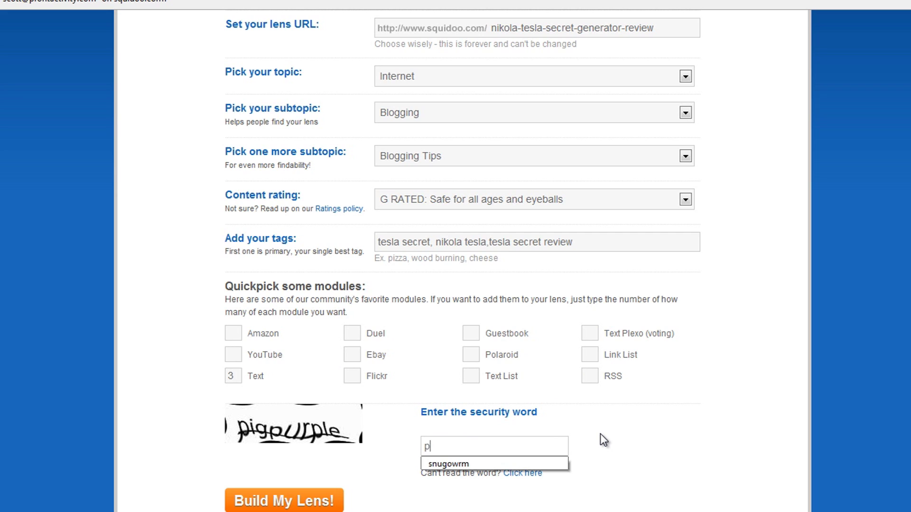
{"action": "type", "text": "igpurple"}
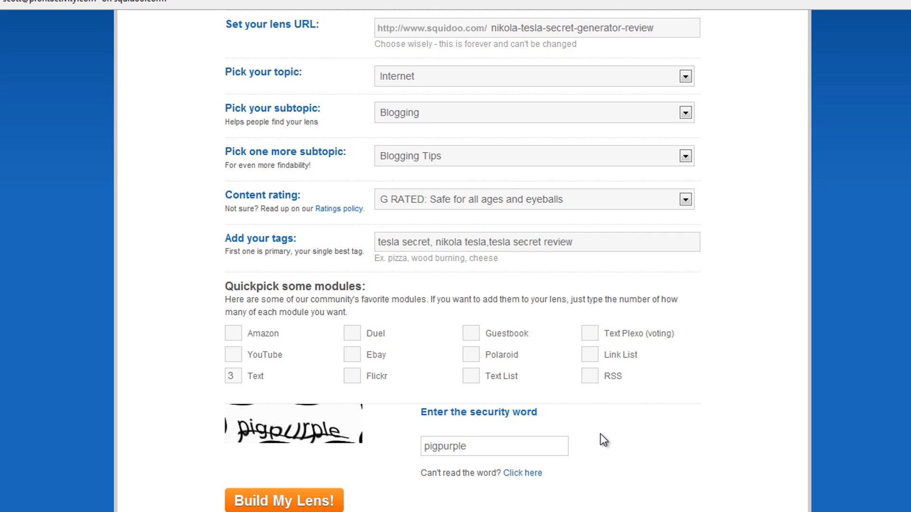
{"action": "left_click", "coordinate": [304, 501]}
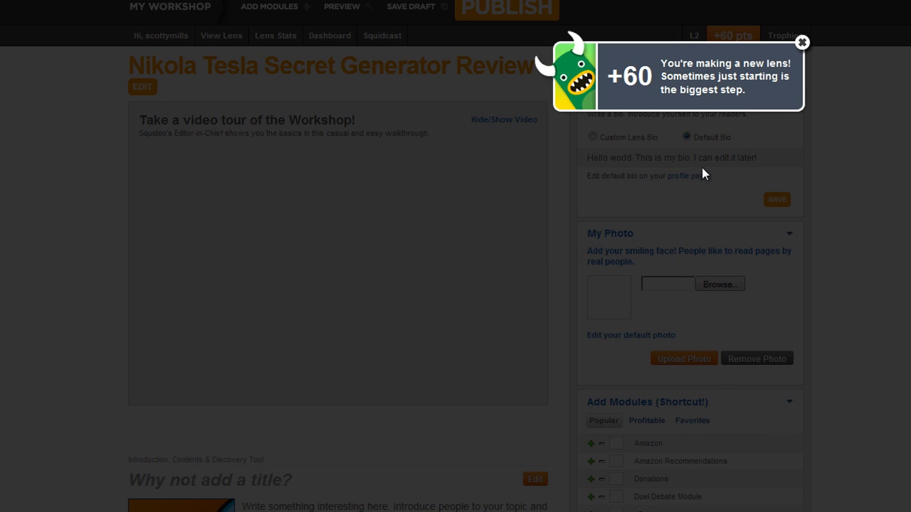
Step: Dismiss the points notification and scroll through the new lens workshop
{"action": "left_click", "coordinate": [801, 42]}
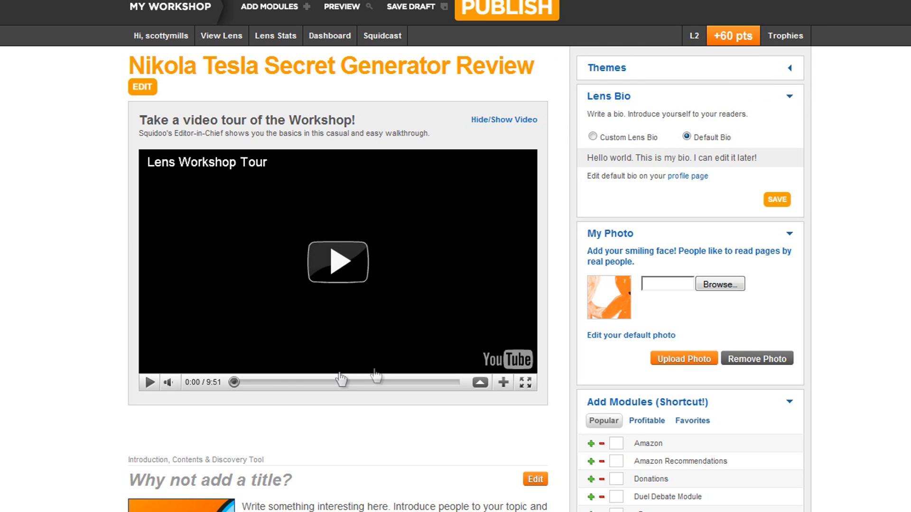
{"action": "scroll", "coordinate": [584, 290], "scroll_direction": "down", "scroll_amount": 3}
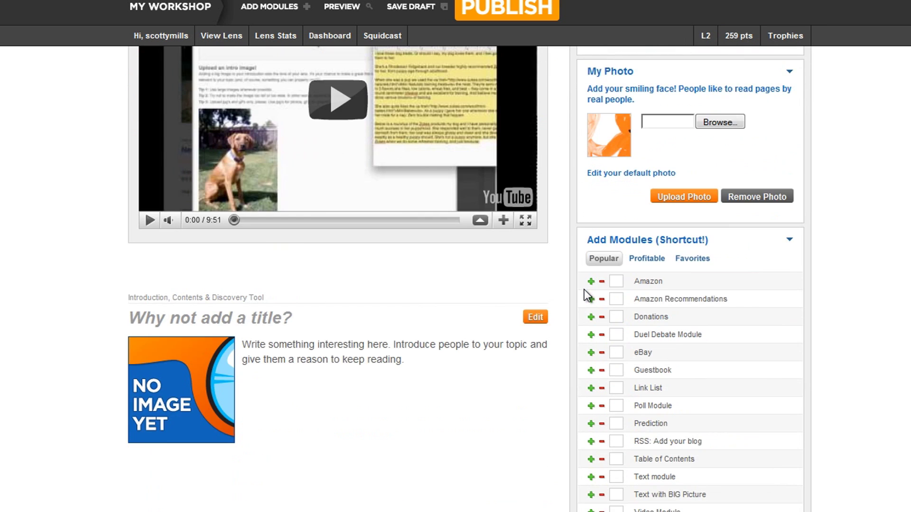
{"action": "scroll", "coordinate": [584, 294], "scroll_direction": "down", "scroll_amount": 2}
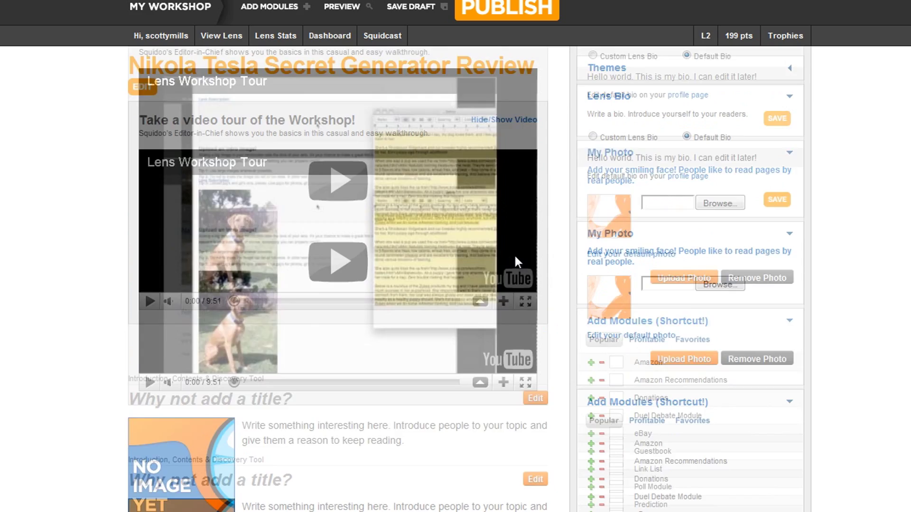
{"action": "scroll", "coordinate": [517, 266], "scroll_direction": "down", "scroll_amount": 3}
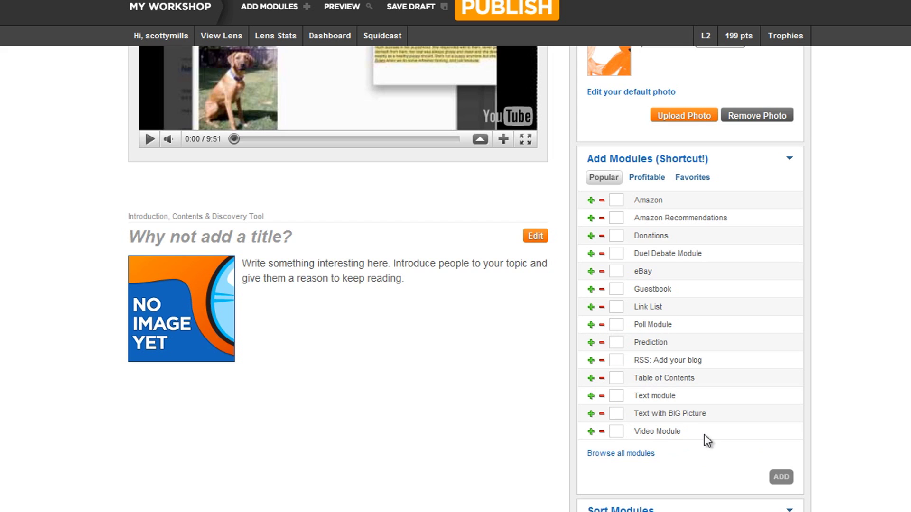
{"action": "scroll", "coordinate": [580, 357], "scroll_direction": "up", "scroll_amount": 5}
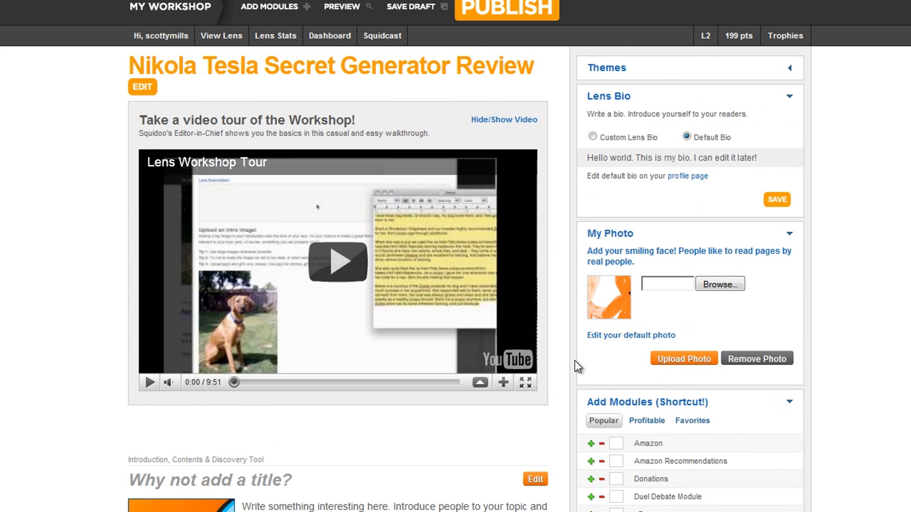
Step: Collapse the Workshop video tour and open the introduction module for editing
{"action": "left_click", "coordinate": [498, 125]}
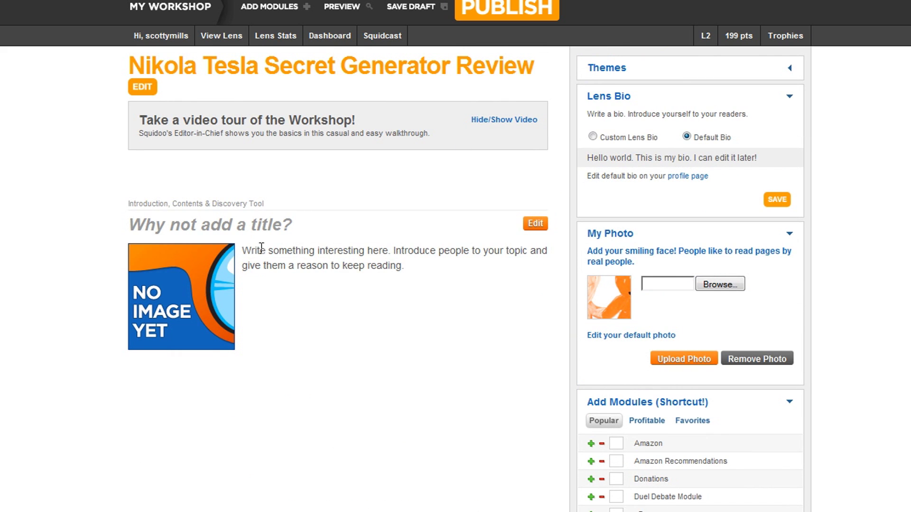
{"action": "scroll", "coordinate": [433, 313], "scroll_direction": "down", "scroll_amount": 4}
{"action": "scroll", "coordinate": [351, 280], "scroll_direction": "up", "scroll_amount": 2}
{"action": "scroll", "coordinate": [248, 264], "scroll_direction": "up", "scroll_amount": 2}
{"action": "scroll", "coordinate": [384, 231], "scroll_direction": "down", "scroll_amount": 12}
{"action": "scroll", "coordinate": [417, 317], "scroll_direction": "up", "scroll_amount": 8}
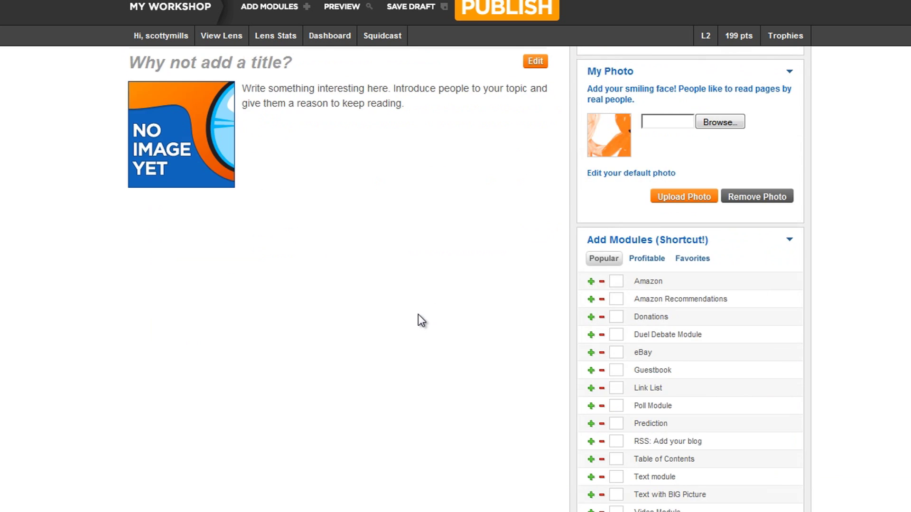
{"action": "scroll", "coordinate": [417, 318], "scroll_direction": "up", "scroll_amount": 4}
{"action": "left_click", "coordinate": [531, 227]}
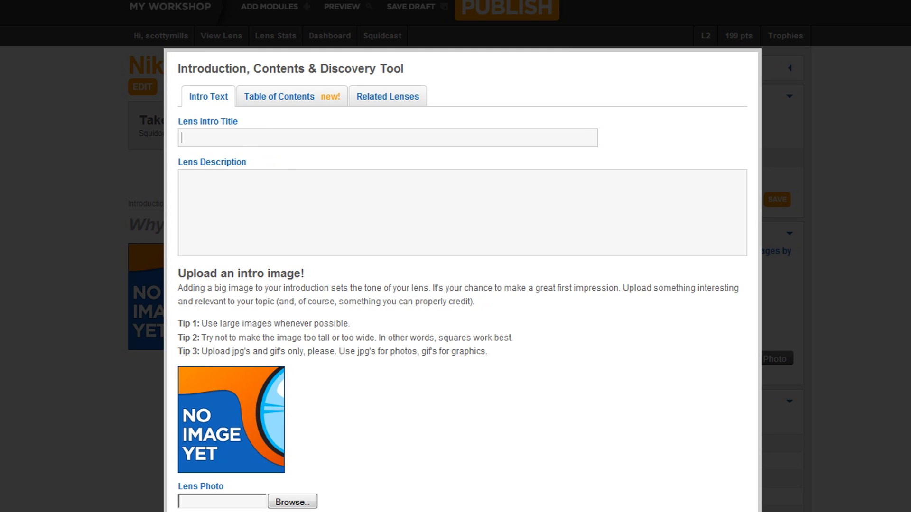
Step: Paste 'Nikola Tesla Secret Generator Review' from the Notepad draft into the Lens Intro Title
{"action": "key", "text": "alt+Tab"}
{"action": "right_click", "coordinate": [156, 47]}
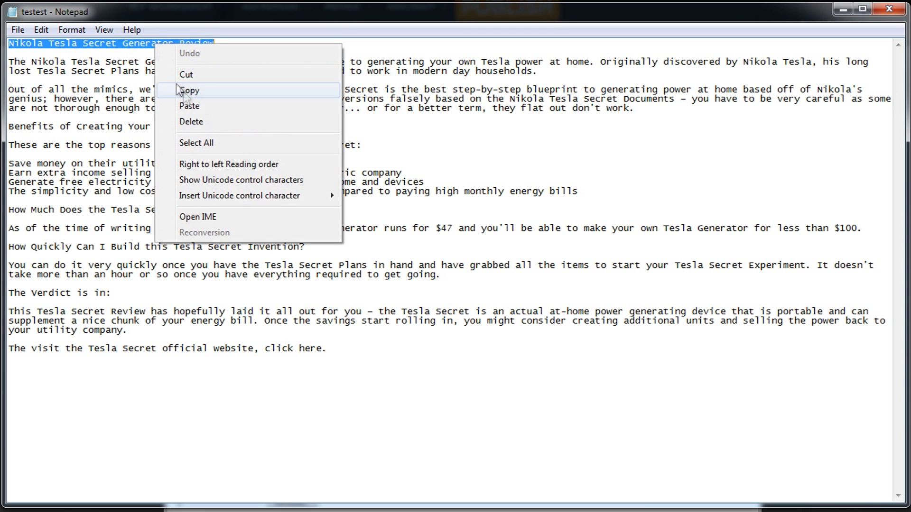
{"action": "left_click", "coordinate": [189, 90]}
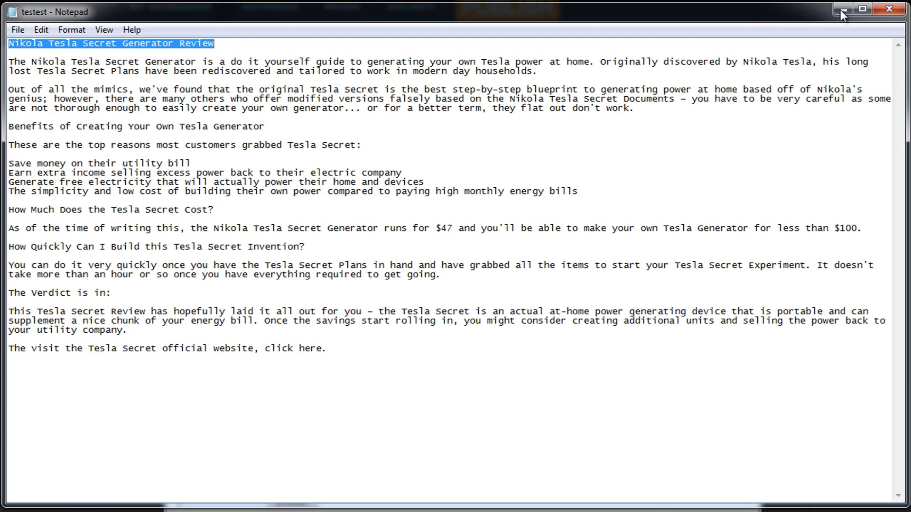
{"action": "left_click", "coordinate": [840, 10]}
{"action": "right_click", "coordinate": [345, 134]}
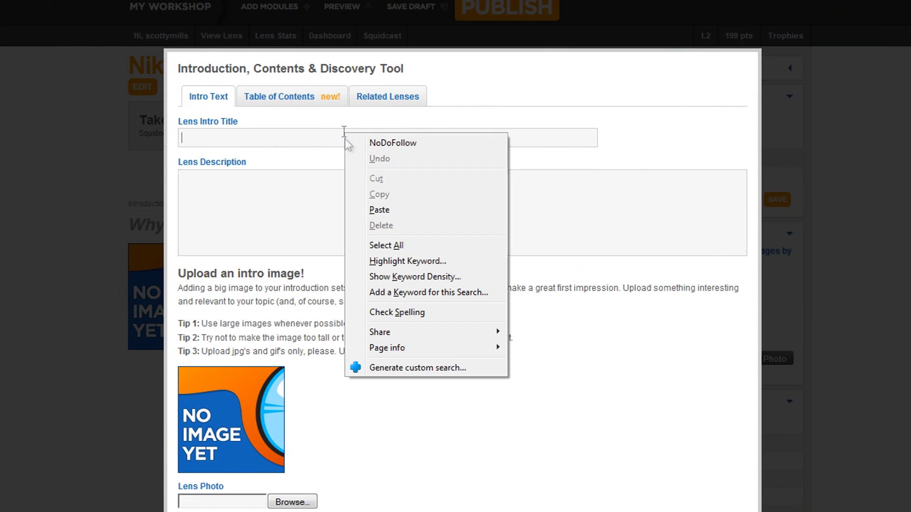
{"action": "left_click", "coordinate": [387, 210]}
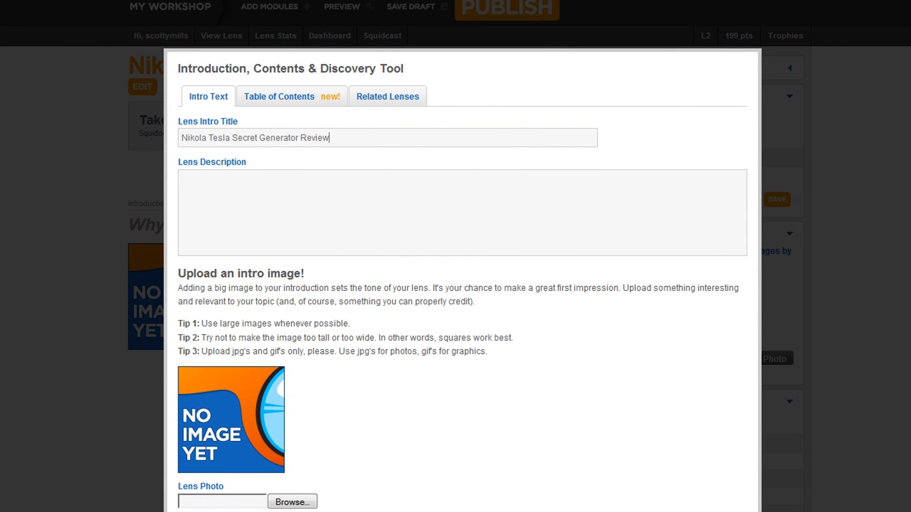
Step: Select the first intro paragraph in Notepad and undo its accidental cut
{"action": "left_click", "coordinate": [361, 510]}
{"action": "left_click", "coordinate": [9, 61]}
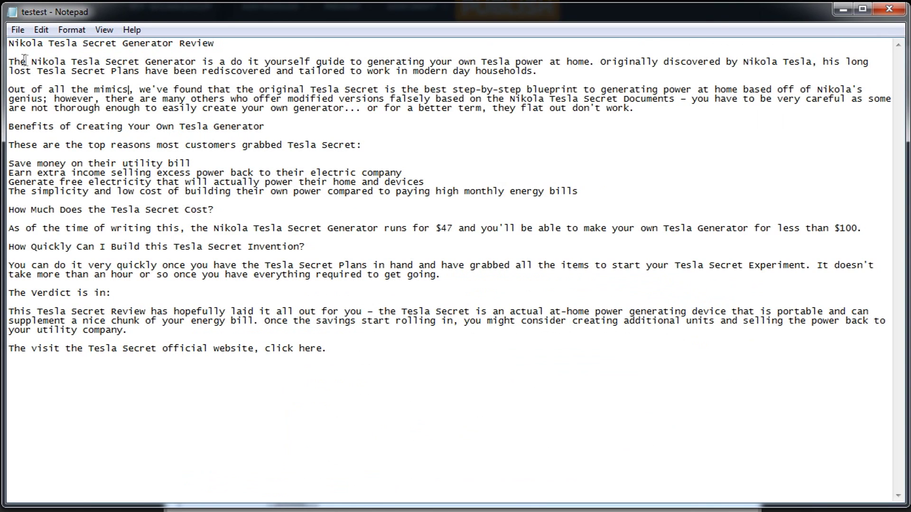
{"action": "left_click_drag", "start_coordinate": [10, 62], "coordinate": [545, 72]}
{"action": "right_click", "coordinate": [489, 63]}
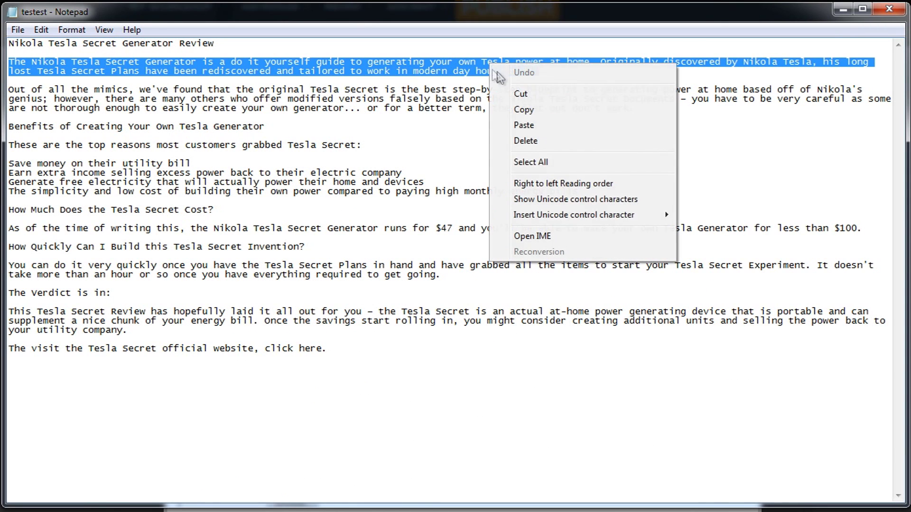
{"action": "left_click", "coordinate": [520, 94]}
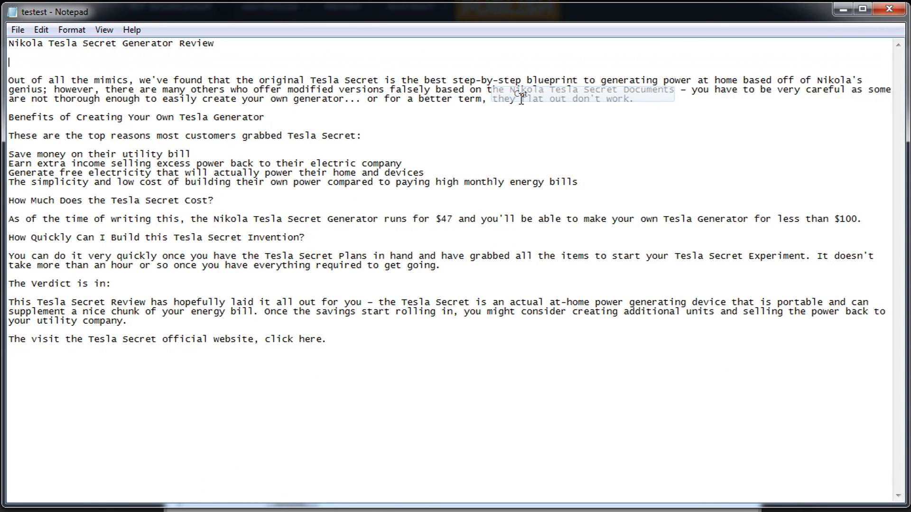
{"action": "right_click", "coordinate": [477, 65]}
{"action": "left_click", "coordinate": [488, 81]}
Step: Copy both introductory paragraphs from the notes and minimize Notepad
{"action": "left_click", "coordinate": [447, 109]}
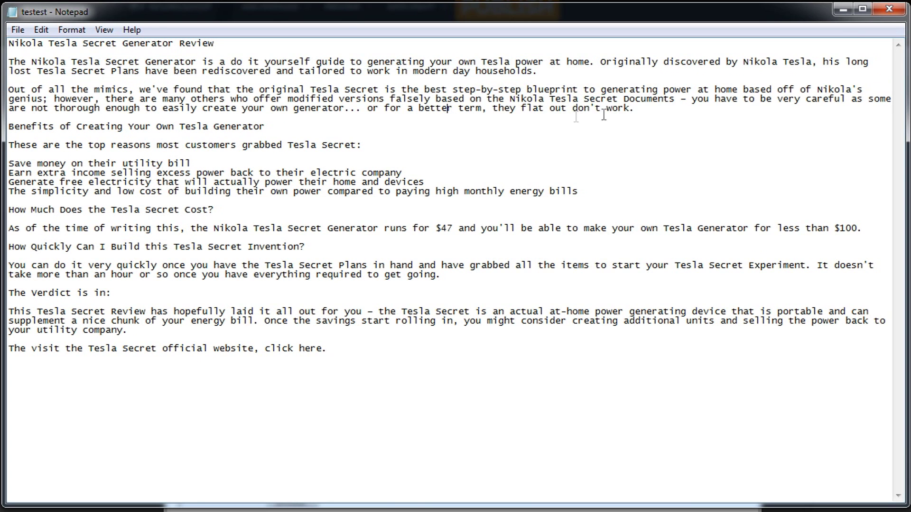
{"action": "left_click", "coordinate": [644, 110]}
{"action": "left_click_drag", "start_coordinate": [644, 111], "coordinate": [8, 61]}
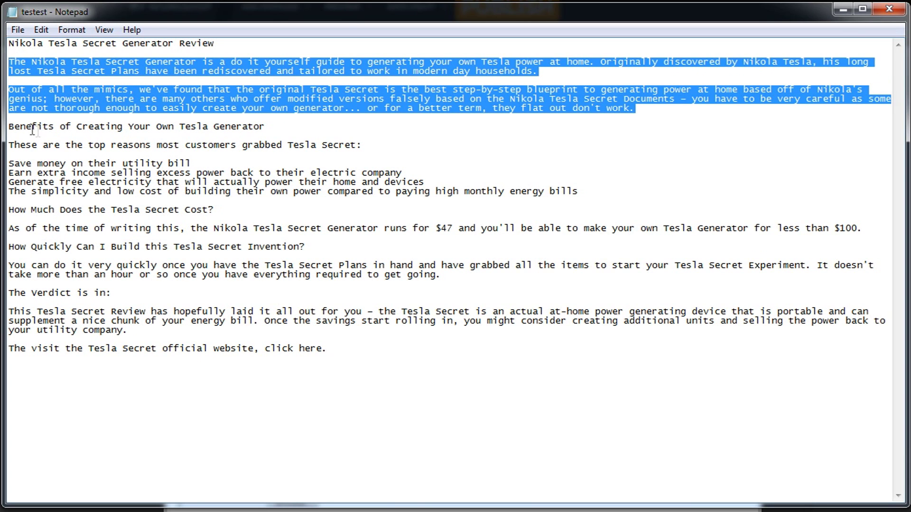
{"action": "right_click", "coordinate": [188, 71]}
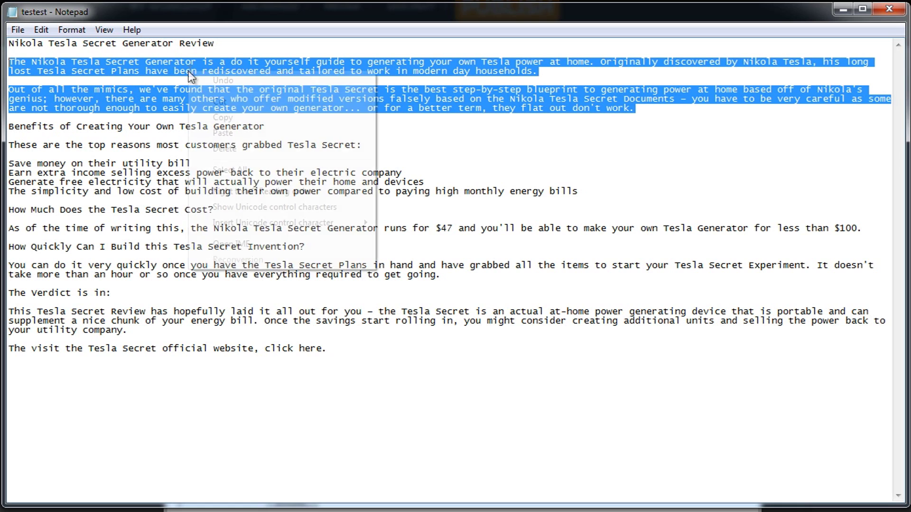
{"action": "left_click", "coordinate": [237, 121]}
{"action": "left_click", "coordinate": [840, 13]}
Step: Paste the two Tesla paragraphs into Lens Description and save the introduction
{"action": "right_click", "coordinate": [366, 217]}
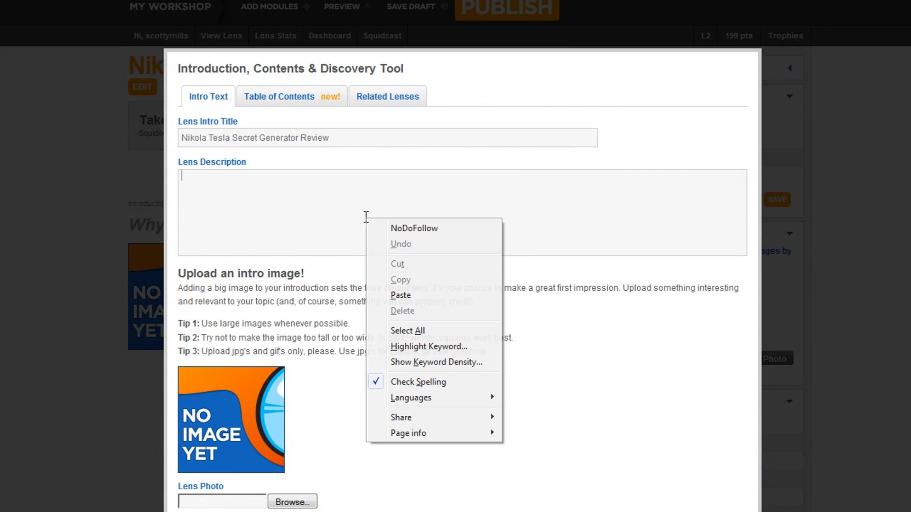
{"action": "left_click", "coordinate": [401, 295]}
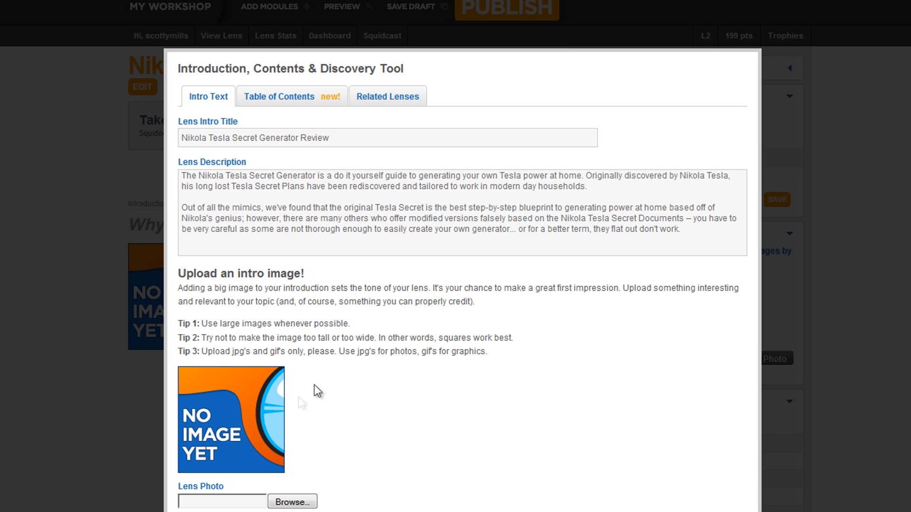
{"action": "scroll", "coordinate": [553, 420], "scroll_direction": "down", "scroll_amount": 3}
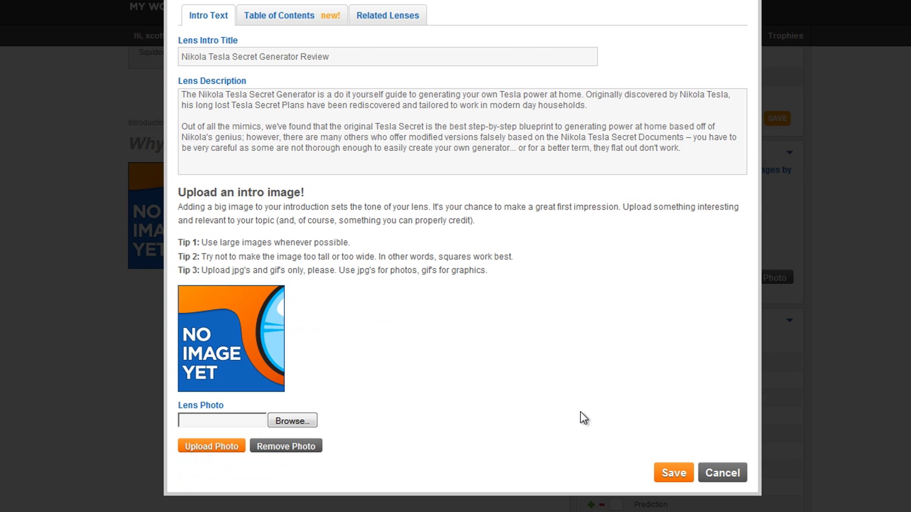
{"action": "left_click", "coordinate": [666, 470]}
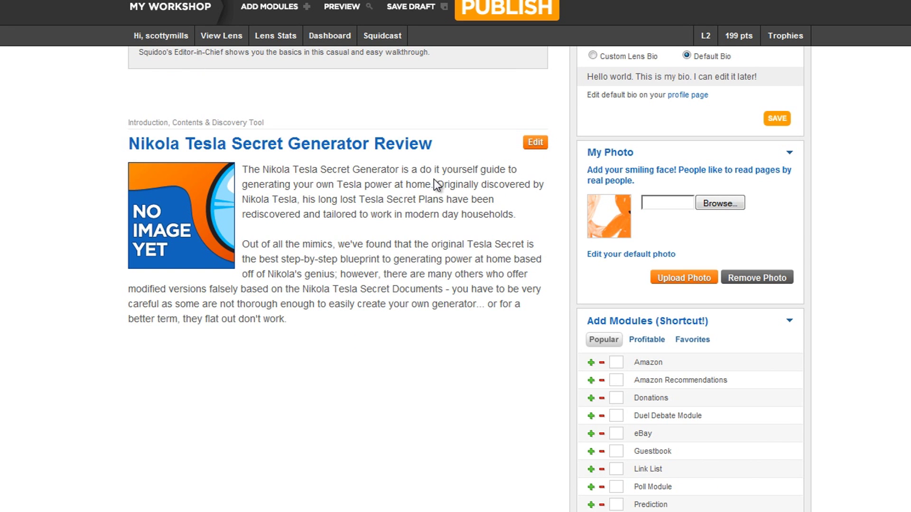
{"action": "left_click", "coordinate": [534, 143]}
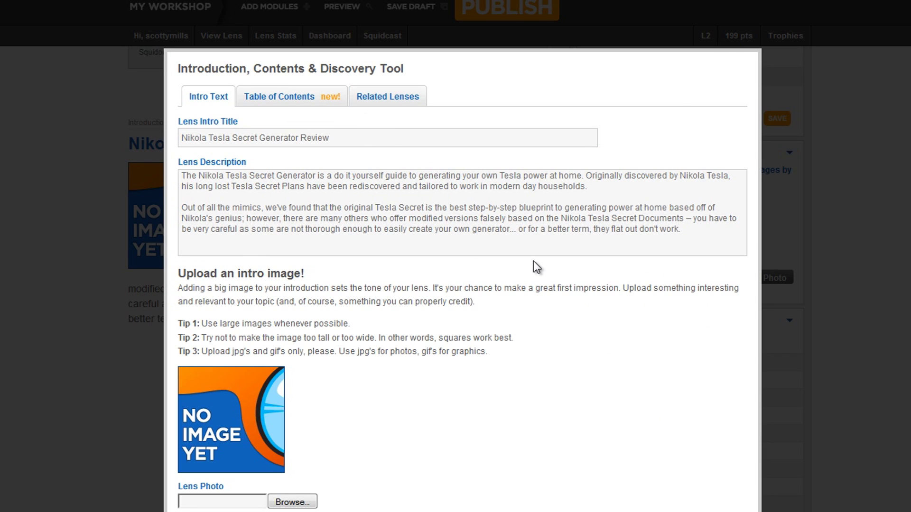
Step: Wrap key Tesla phrases in bold and italic tags, then select 'Tesla Secret' in the description
{"action": "type", "text": "<b>"}
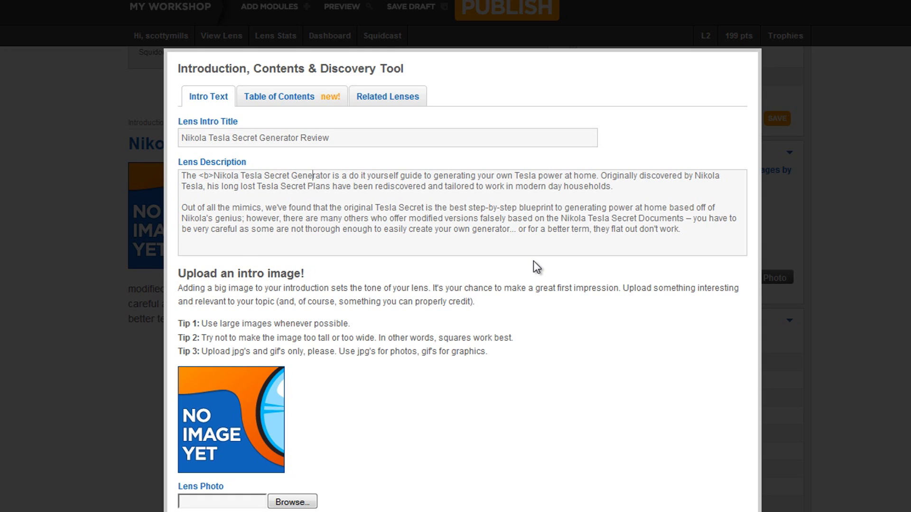
{"action": "type", "text": "<>"}
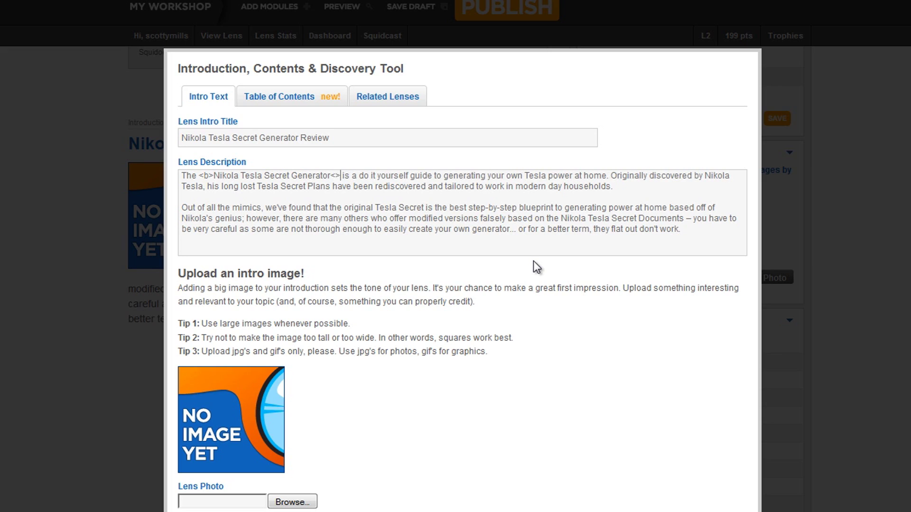
{"action": "type", "text": "/b"}
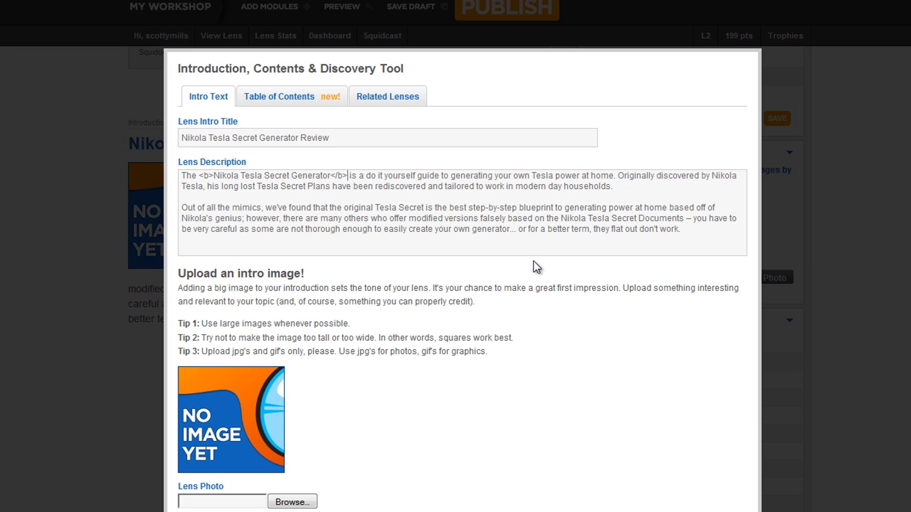
{"action": "key", "text": "Right"}
{"action": "key", "text": "Right"}
{"action": "key", "text": "Right"}
{"action": "key", "text": "Right"}
{"action": "key", "text": "Right"}
{"action": "key", "text": "Right"}
{"action": "key", "text": "Right"}
{"action": "key", "text": "Right"}
{"action": "key", "text": "Right"}
{"action": "key", "text": "Right"}
{"action": "key", "text": "Right"}
{"action": "key", "text": "Right"}
{"action": "key", "text": "Right"}
{"action": "key", "text": "Right"}
{"action": "key", "text": "Right"}
{"action": "key", "text": "Right"}
{"action": "key", "text": "Right"}
{"action": "type", "text": "<>"}
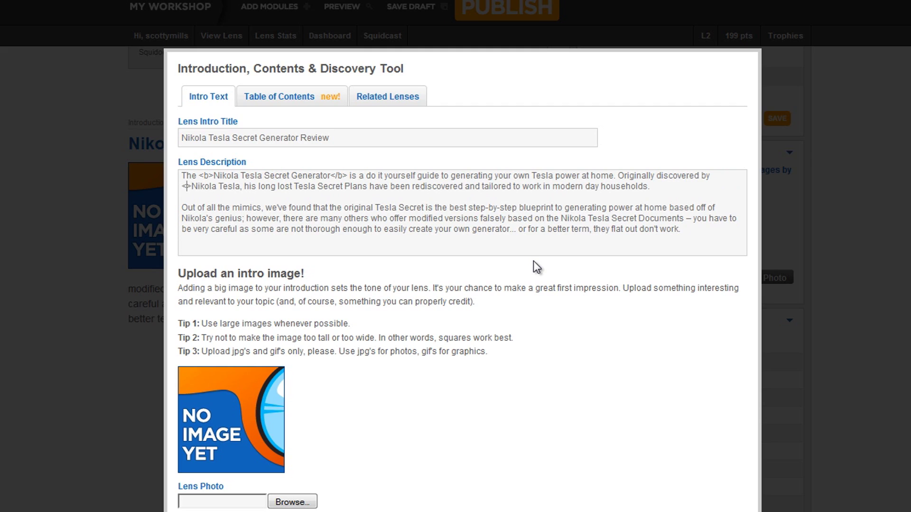
{"action": "type", "text": "i"}
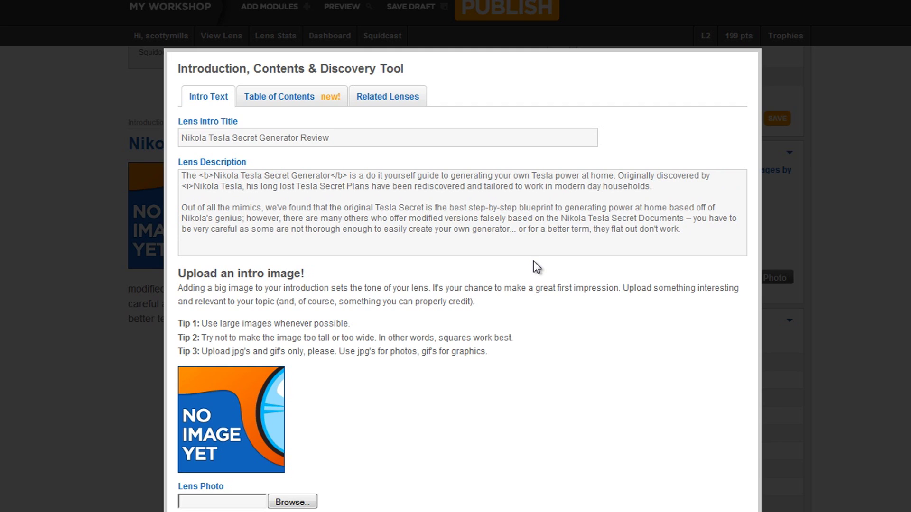
{"action": "type", "text": "<>"}
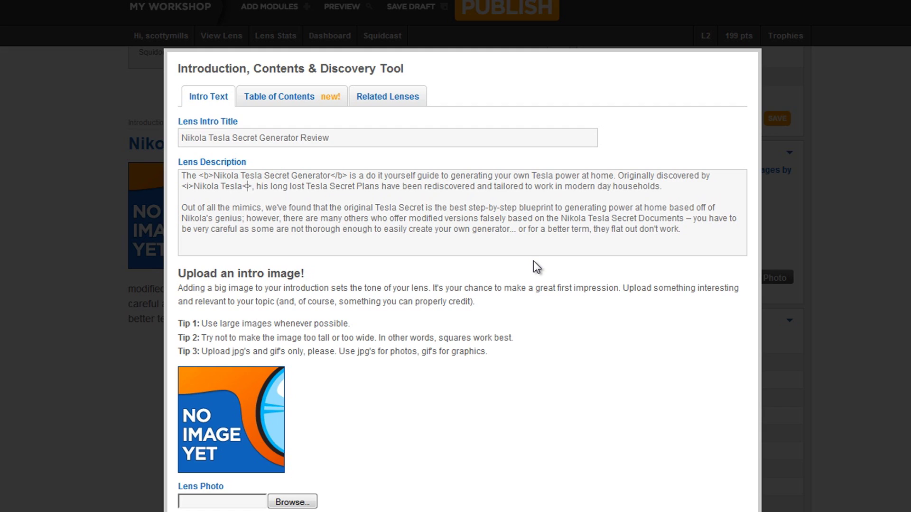
{"action": "type", "text": "/i"}
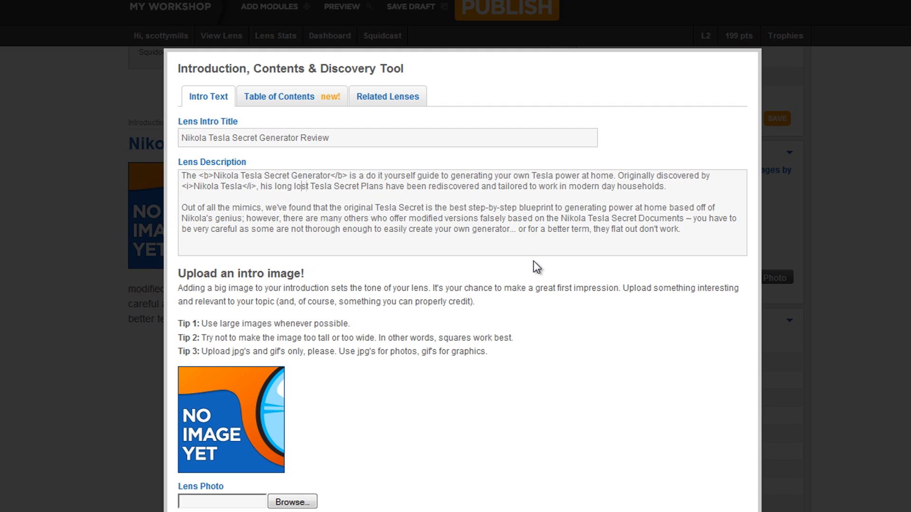
{"action": "type", "text": "<"}
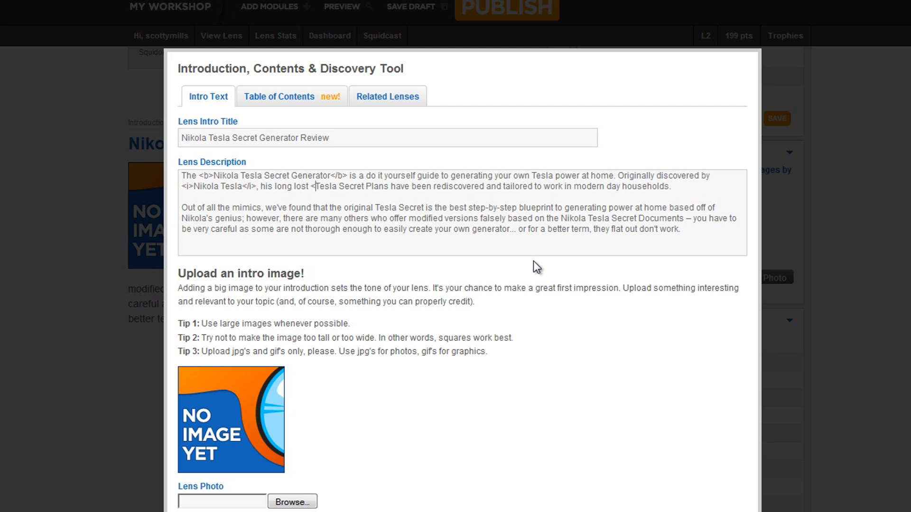
{"action": "type", "text": ">"}
{"action": "type", "text": "b>"}
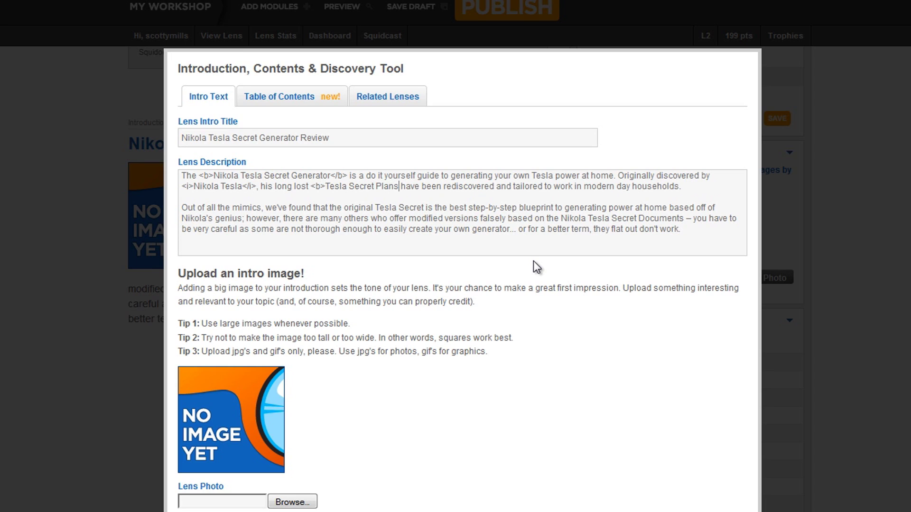
{"action": "type", "text": "<"}
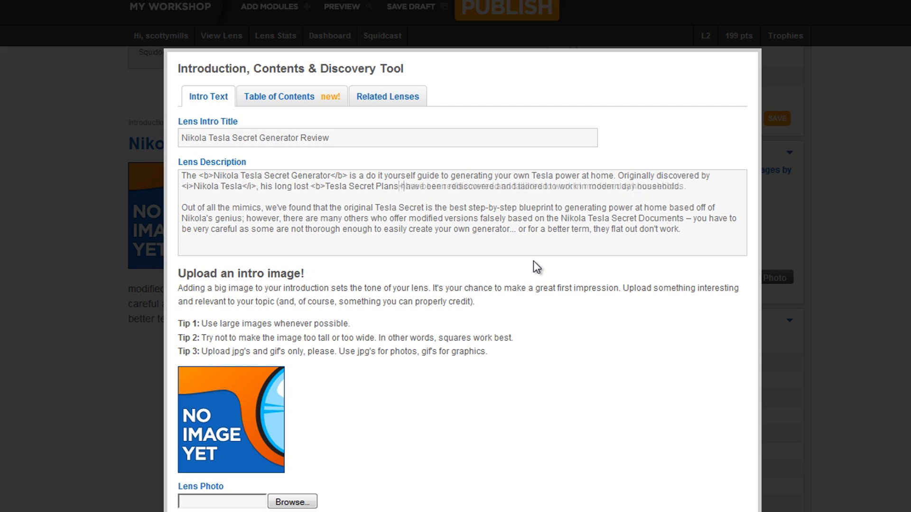
{"action": "type", "text": ">"}
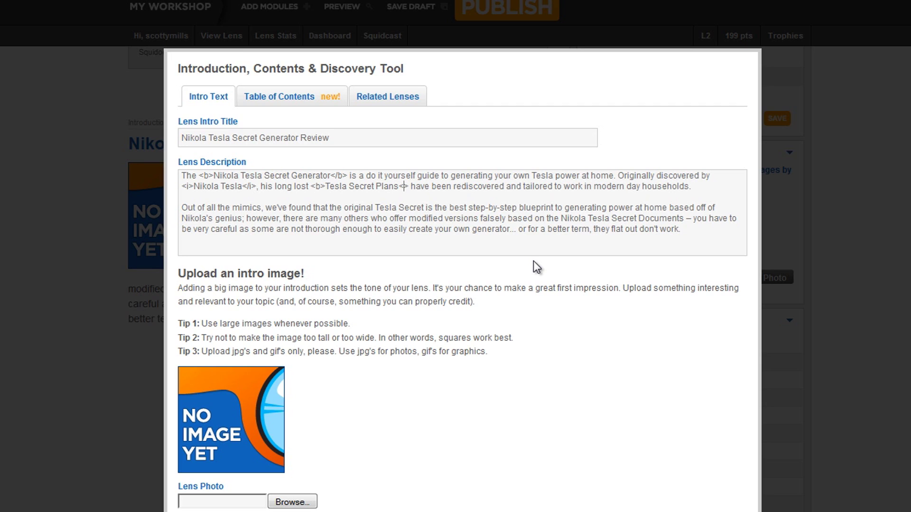
{"action": "type", "text": "/b>"}
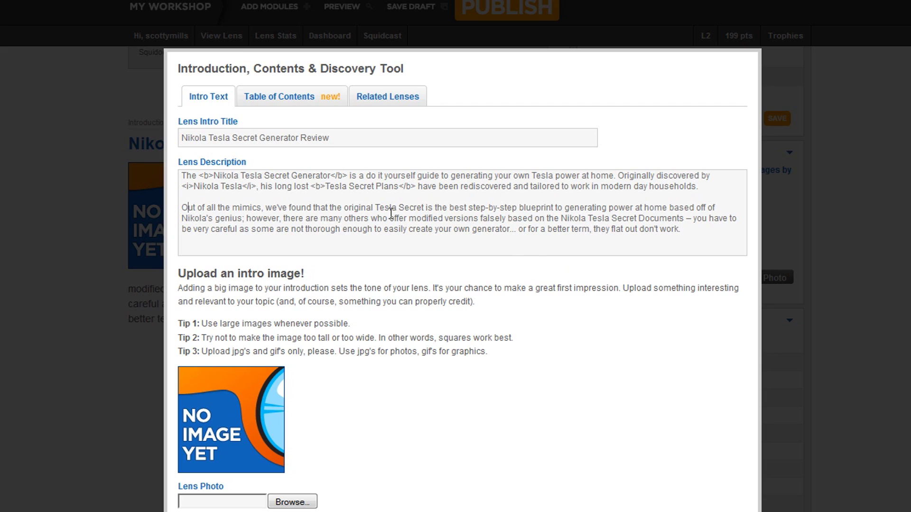
{"action": "left_click_drag", "start_coordinate": [375, 208], "coordinate": [424, 208]}
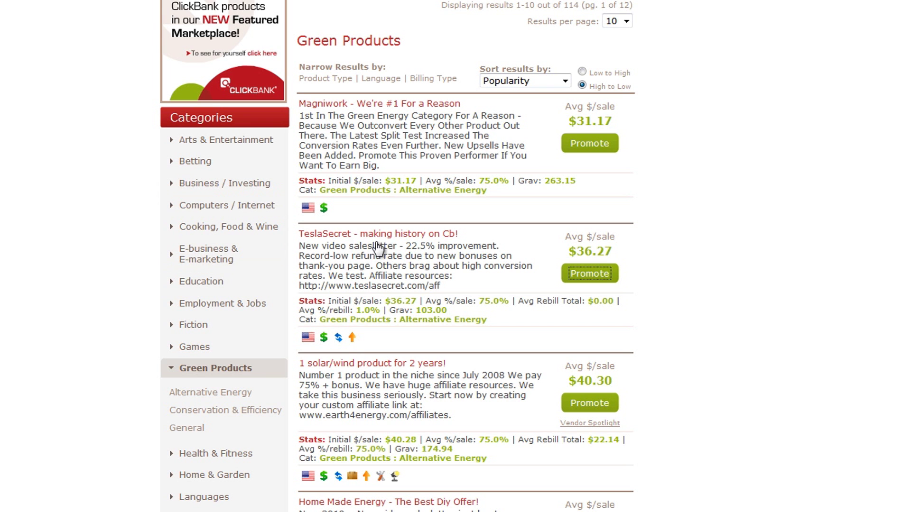
Step: Create a ClickBank HopLink for TeslaSecret with the saved account nickname and copy its URL
{"action": "left_click", "coordinate": [593, 274]}
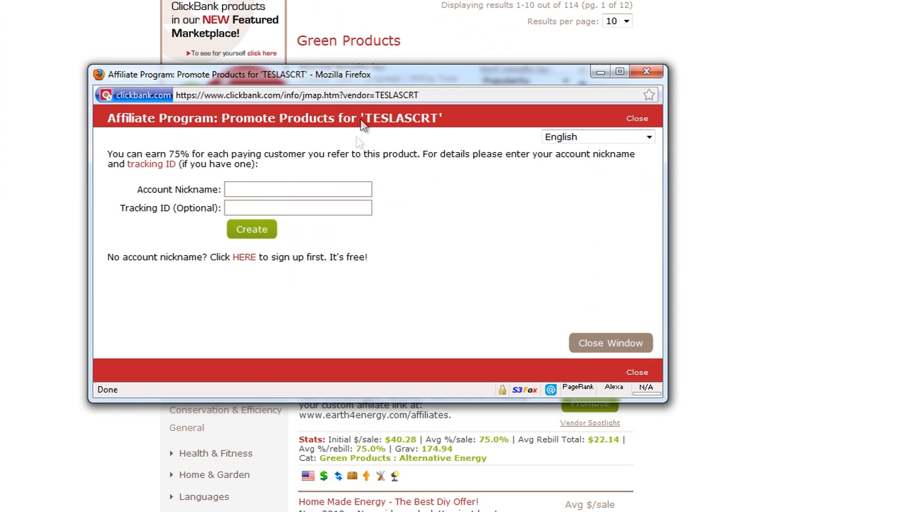
{"action": "left_click", "coordinate": [284, 189]}
{"action": "left_click", "coordinate": [278, 215]}
{"action": "left_click", "coordinate": [262, 241]}
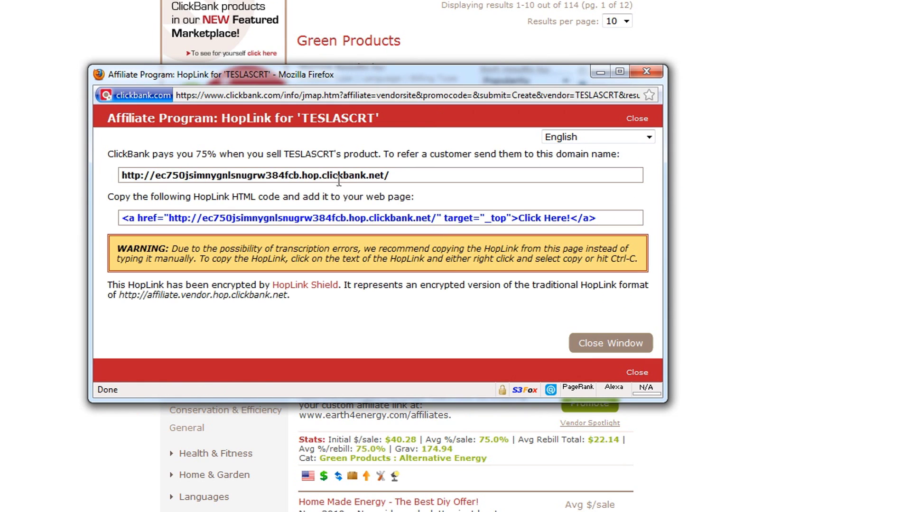
{"action": "left_click", "coordinate": [337, 177]}
{"action": "right_click", "coordinate": [336, 176]}
{"action": "left_click", "coordinate": [363, 228]}
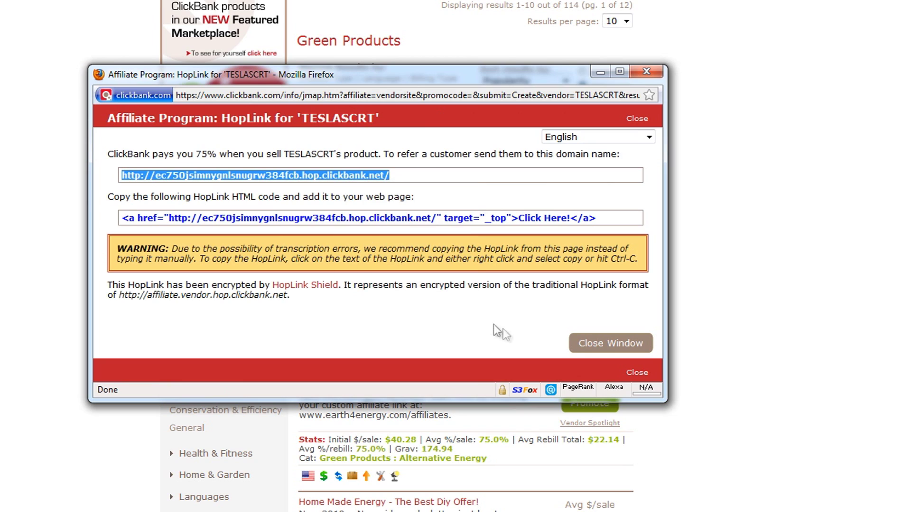
{"action": "left_click", "coordinate": [583, 338]}
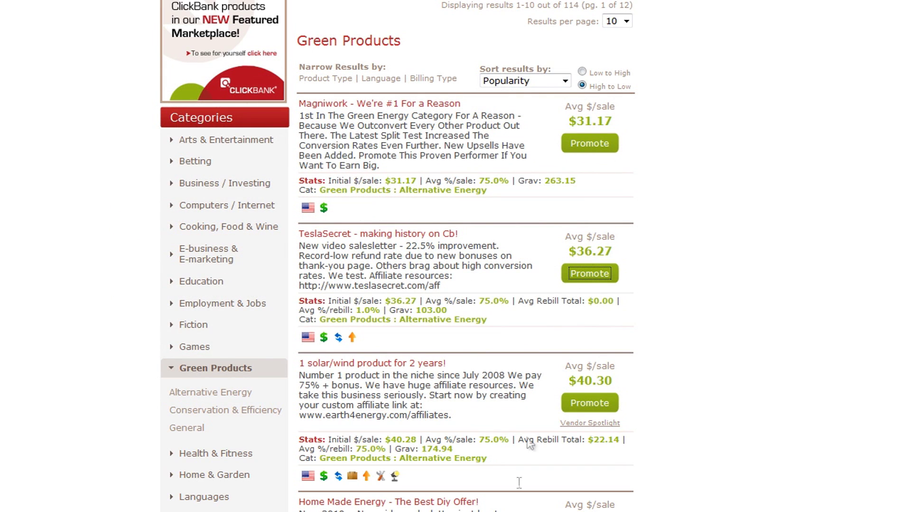
Step: Paste the copied HopLink URL on a new line beneath the review title in Notepad
{"action": "key", "text": "alt+Tab"}
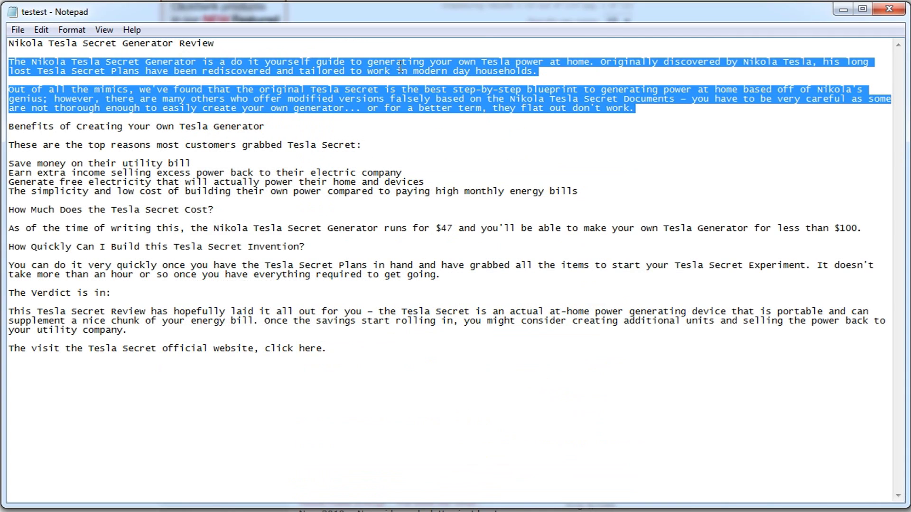
{"action": "key", "text": "Left"}
{"action": "key", "text": "Return"}
{"action": "key", "text": "Return"}
{"action": "key", "text": "ctrl+v"}
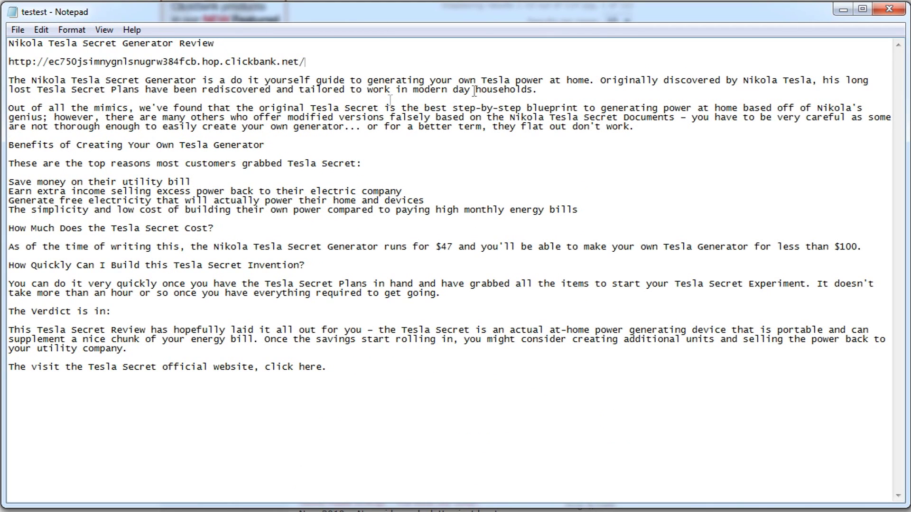
{"action": "key", "text": "alt+Tab"}
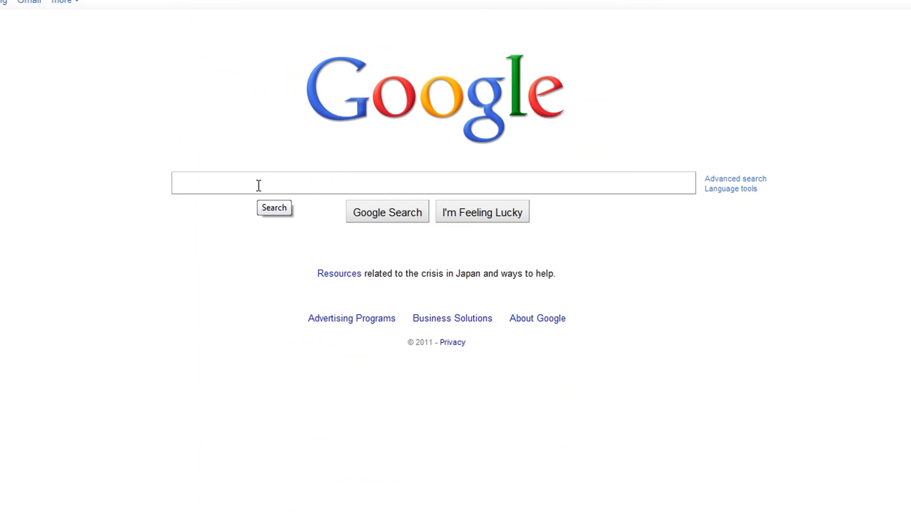
Step: Search Google for 'html link code' and open the W3Schools HTML Links page
{"action": "type", "text": "html link"}
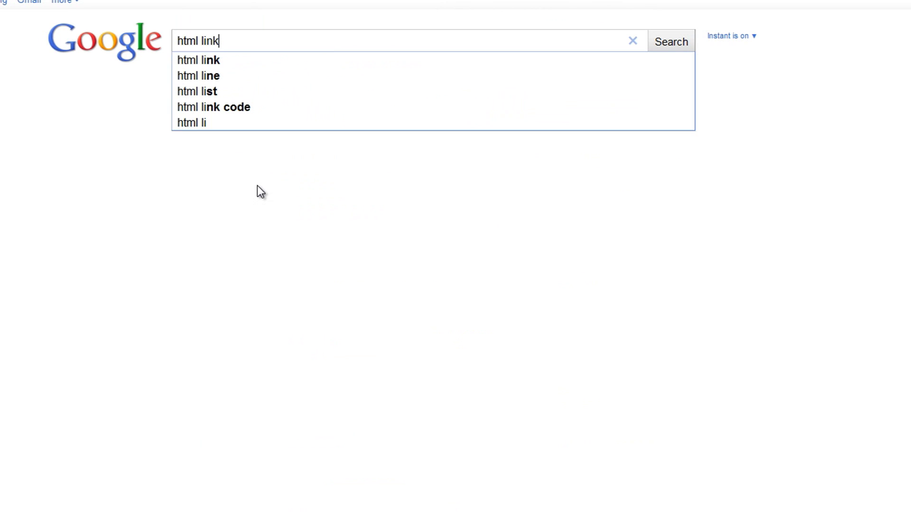
{"action": "left_click", "coordinate": [248, 75]}
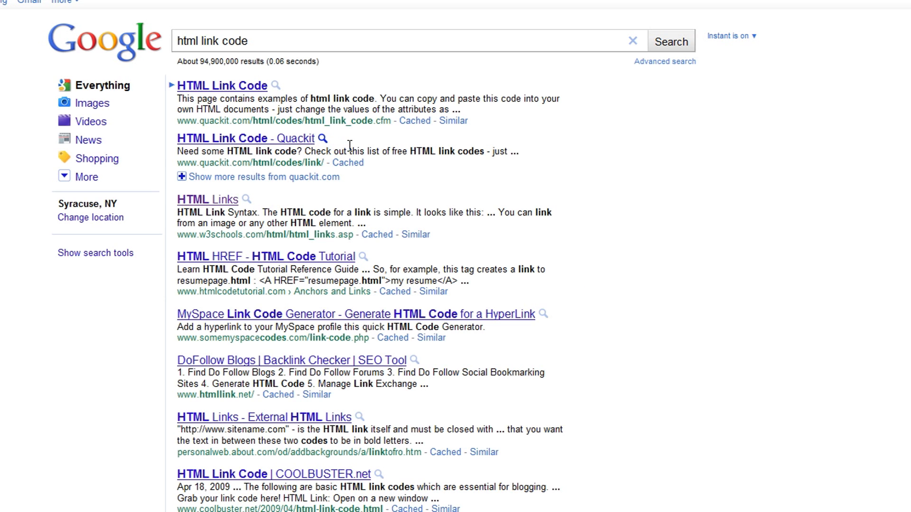
{"action": "left_click", "coordinate": [211, 200]}
Step: Copy the anchor-tag example <a href="url">Link text</a> from the W3Schools HTML Links page
{"action": "scroll", "coordinate": [602, 242], "scroll_direction": "down", "scroll_amount": 2}
{"action": "scroll", "coordinate": [602, 243], "scroll_direction": "down", "scroll_amount": 3}
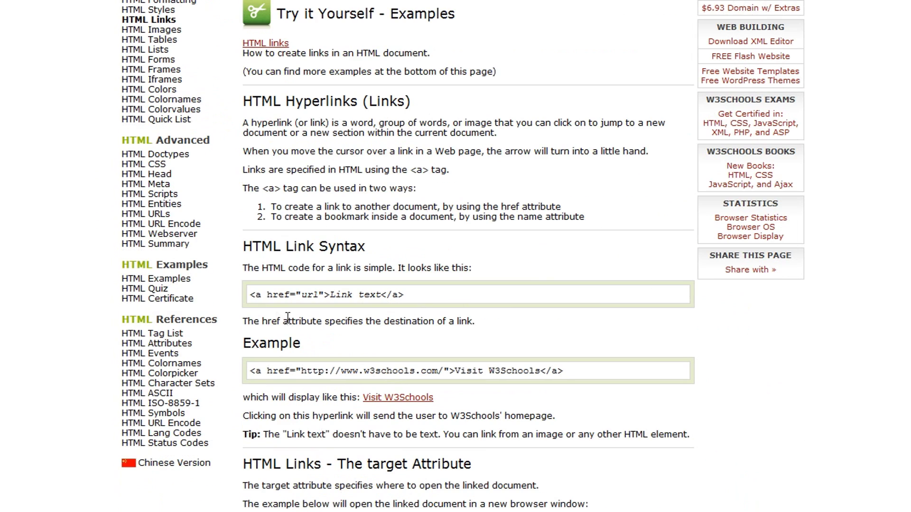
{"action": "left_click_drag", "start_coordinate": [248, 292], "coordinate": [395, 294]}
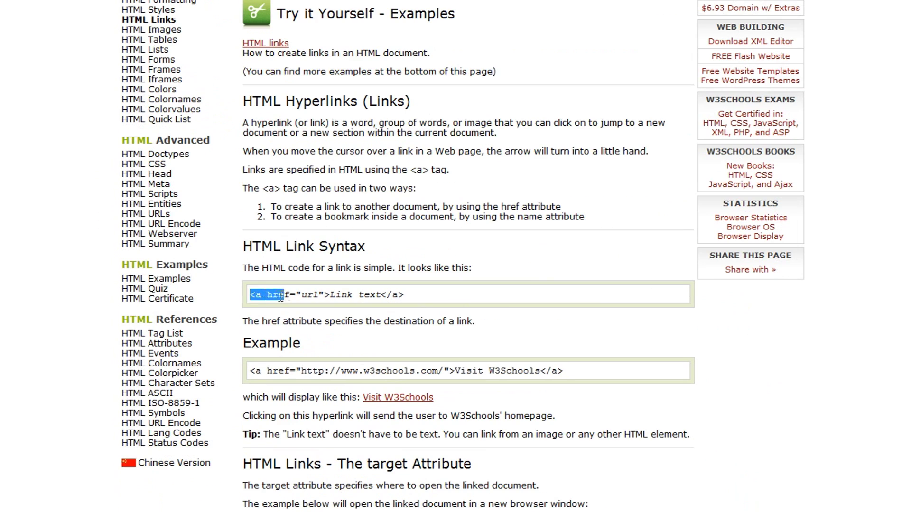
{"action": "left_click", "coordinate": [379, 290]}
{"action": "double_click", "coordinate": [310, 294]}
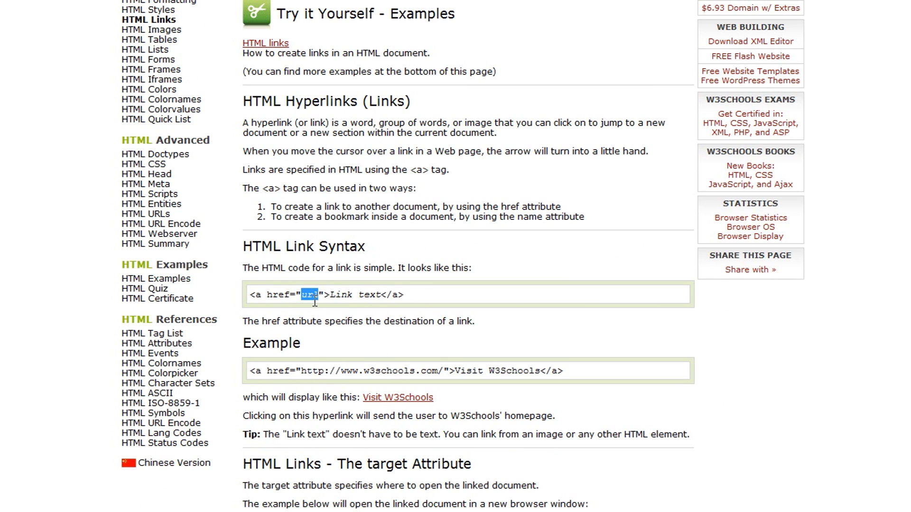
{"action": "mouse_move", "coordinate": [331, 295]}
{"action": "left_mouse_down"}
{"action": "mouse_move", "coordinate": [381, 295]}
{"action": "mouse_move", "coordinate": [268, 294]}
{"action": "left_mouse_up"}
{"action": "right_click", "coordinate": [268, 294]}
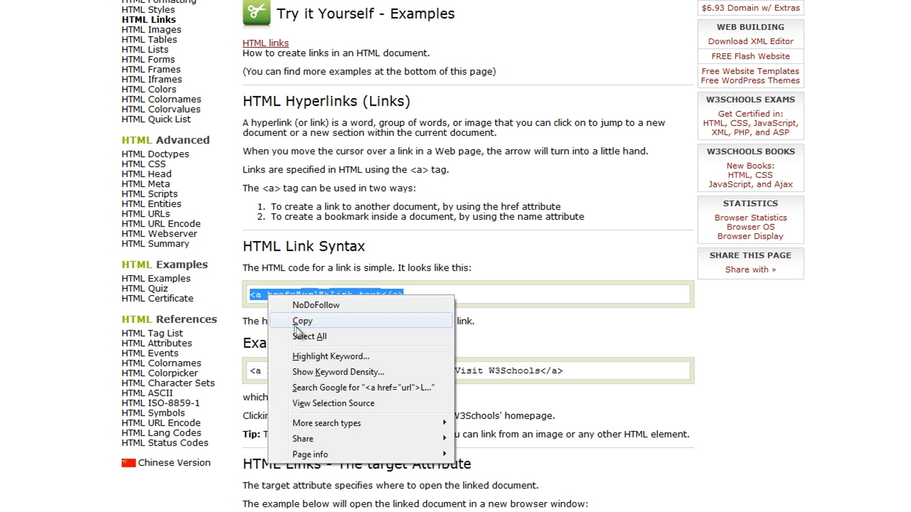
{"action": "left_click", "coordinate": [298, 327]}
{"action": "key", "text": "alt+Tab"}
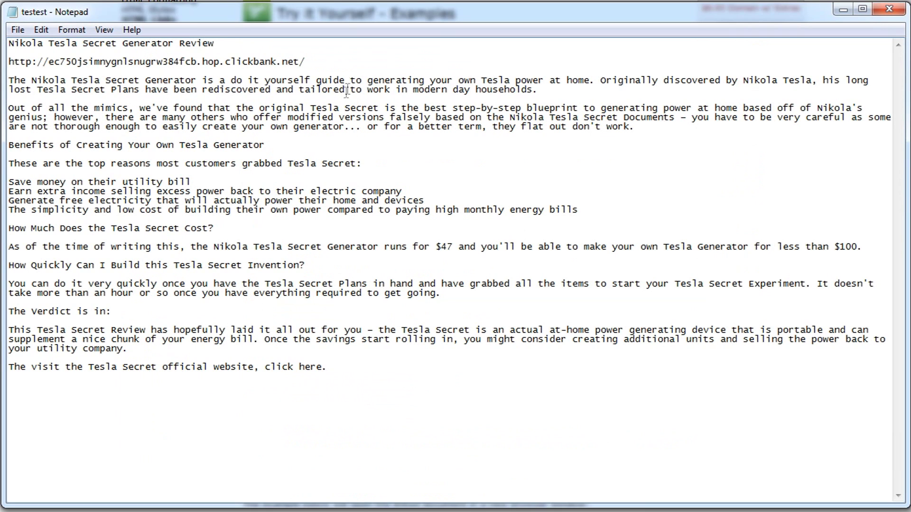
Step: Paste the anchor template below the HopLink URL in Notepad and select both lines
{"action": "key", "text": "Return"}
{"action": "key", "text": "ctrl+v"}
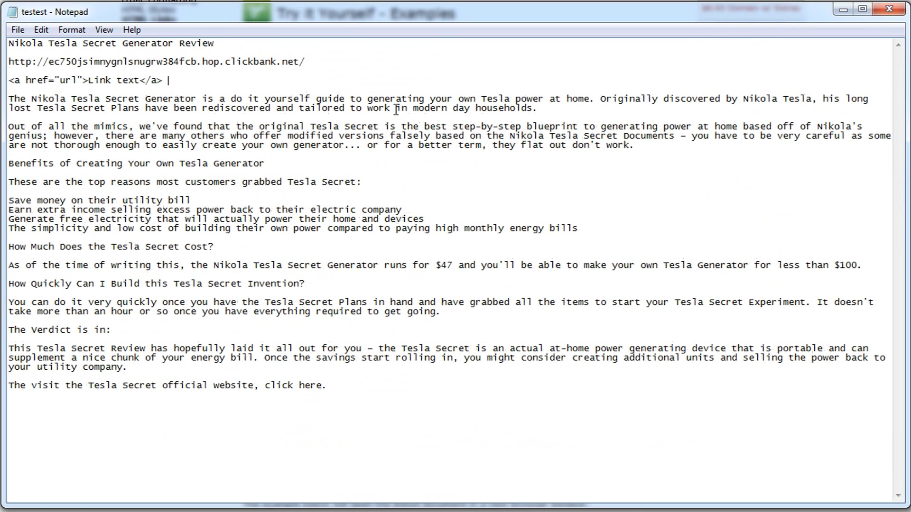
{"action": "left_click_drag", "start_coordinate": [188, 80], "coordinate": [8, 62]}
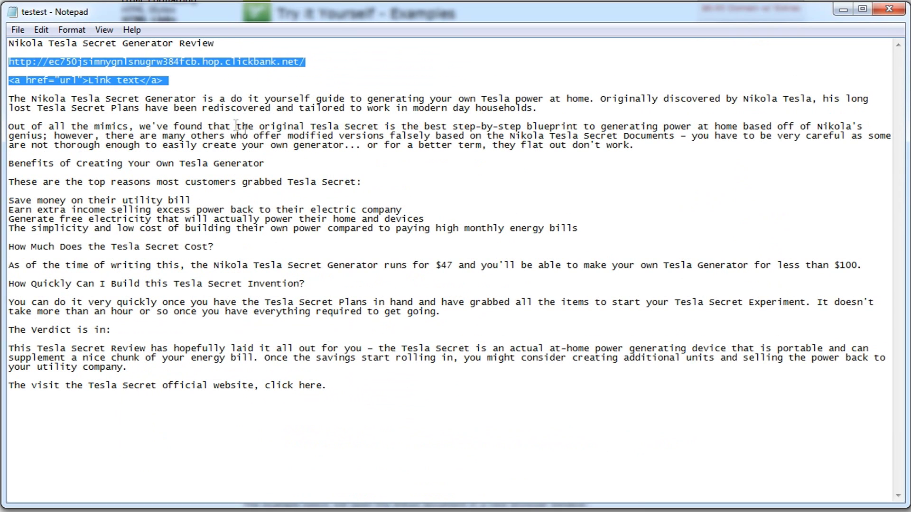
{"action": "left_click", "coordinate": [842, 19]}
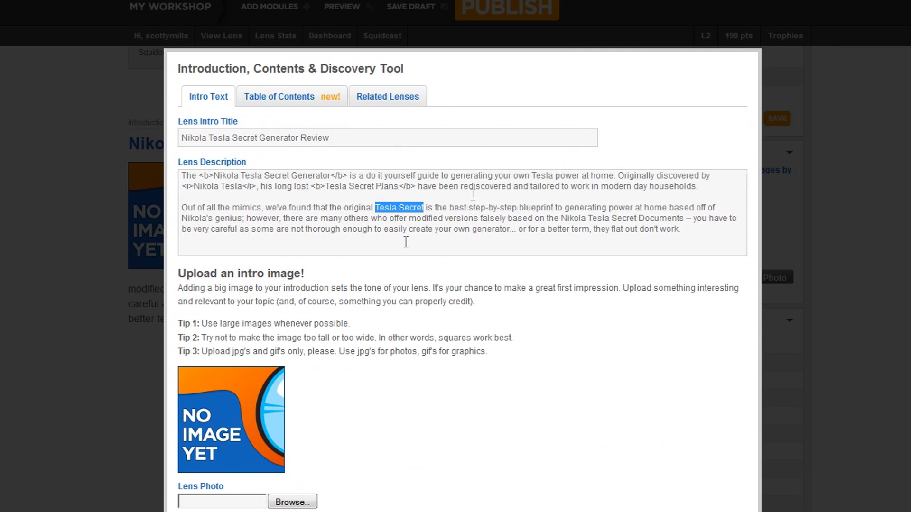
Step: Build the anchor in the description, replacing 'Link text' with Tesla Secret and 'url' with the HopLink
{"action": "left_click", "coordinate": [374, 208]}
{"action": "key", "text": "Return"}
{"action": "key", "text": "Return"}
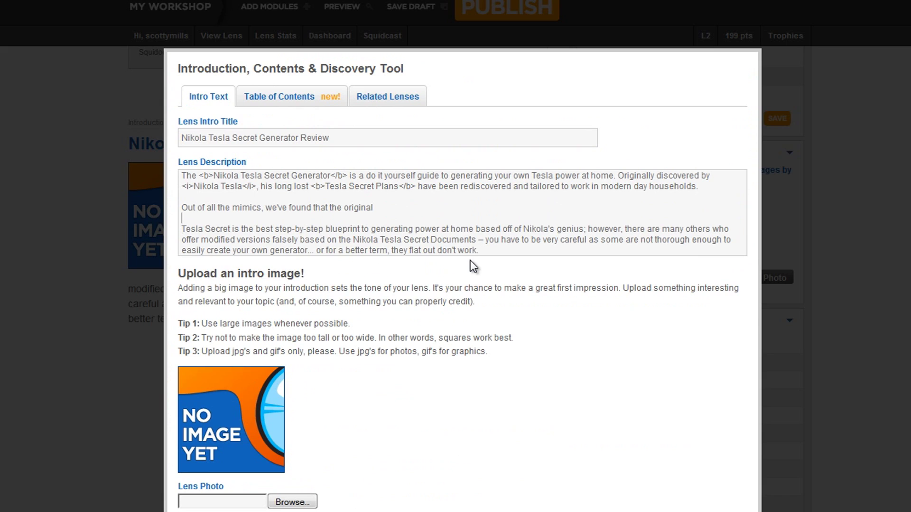
{"action": "key", "text": "ctrl+v"}
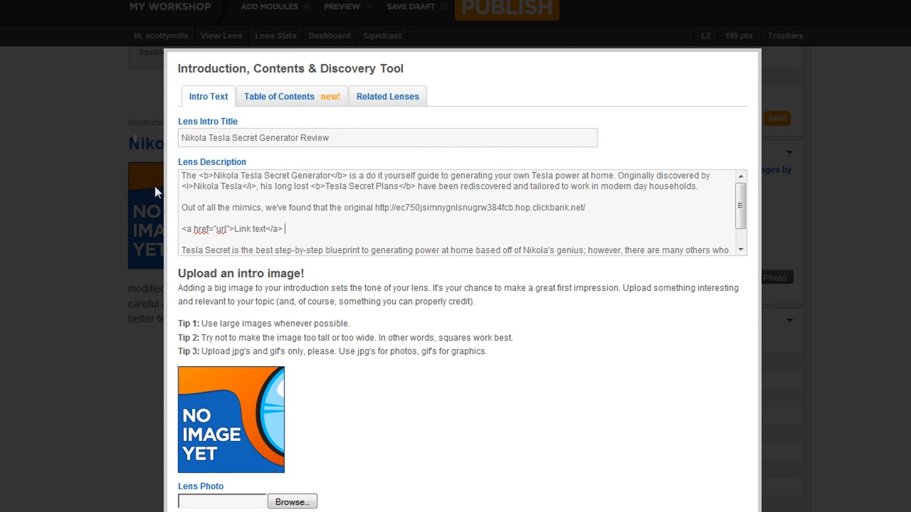
{"action": "left_click_drag", "start_coordinate": [181, 250], "coordinate": [232, 250]}
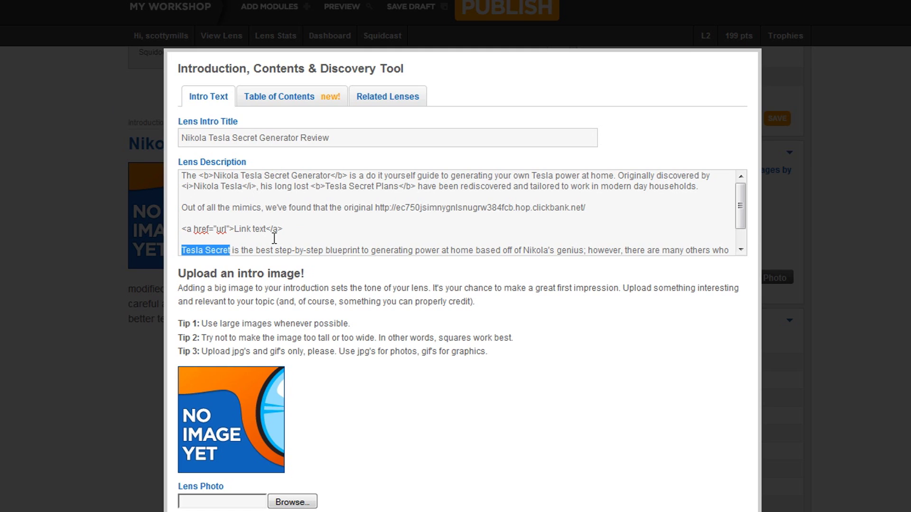
{"action": "key", "text": "ctrl+x"}
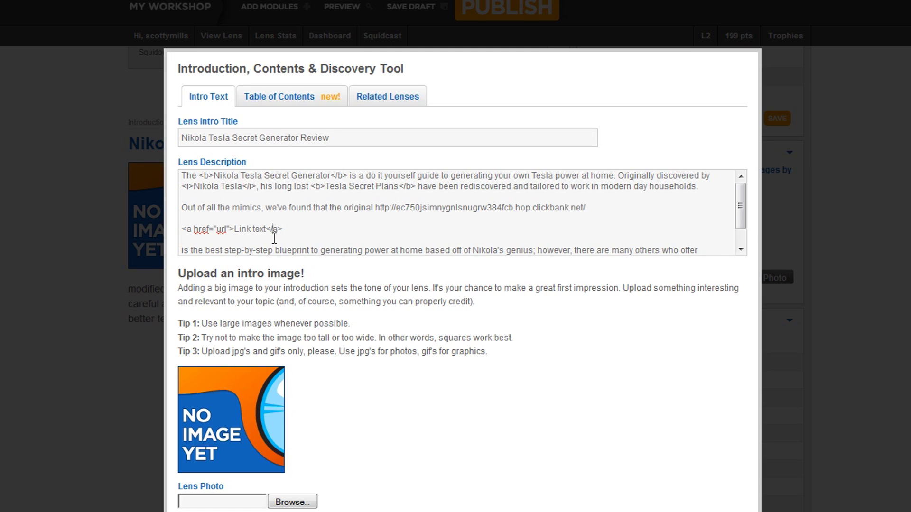
{"action": "key", "text": "shift+Left"}
{"action": "key", "text": "shift+Left"}
{"action": "key", "text": "shift+Left"}
{"action": "key", "text": "shift+Left"}
{"action": "key", "text": "shift+Left"}
{"action": "key", "text": "shift+Left"}
{"action": "key", "text": "ctrl+v"}
{"action": "left_click_drag", "start_coordinate": [376, 209], "coordinate": [595, 213]}
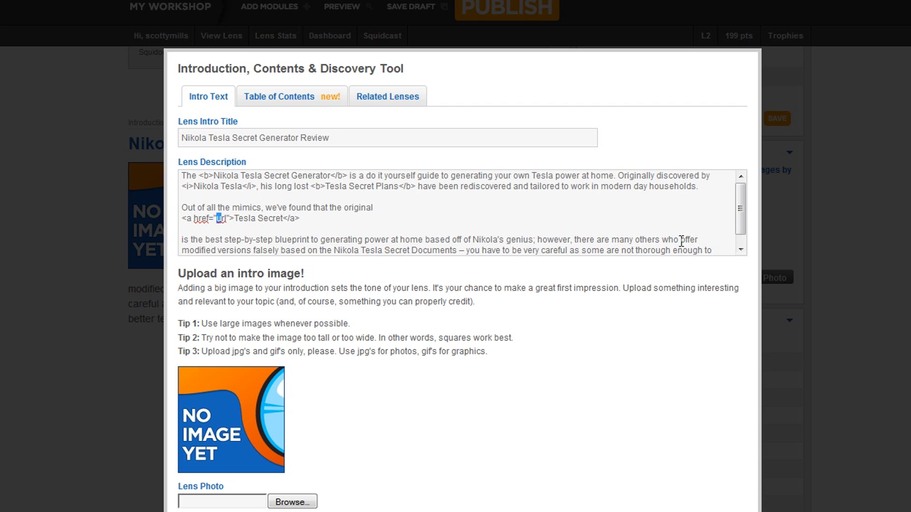
{"action": "key", "text": "ctrl+v"}
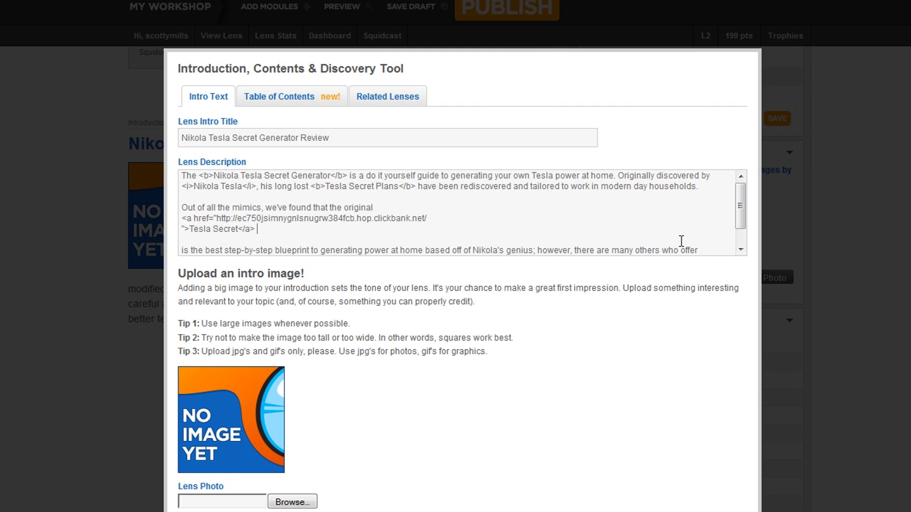
Step: Copy the finished Tesla Secret link code into Notepad above the first paragraph
{"action": "key", "text": "shift+Up"}
{"action": "key", "text": "shift+Left"}
{"action": "key", "text": "shift+Left"}
{"action": "key", "text": "shift+Left"}
{"action": "key", "text": "shift+Left"}
{"action": "key", "text": "shift+Left"}
{"action": "key", "text": "shift+Left"}
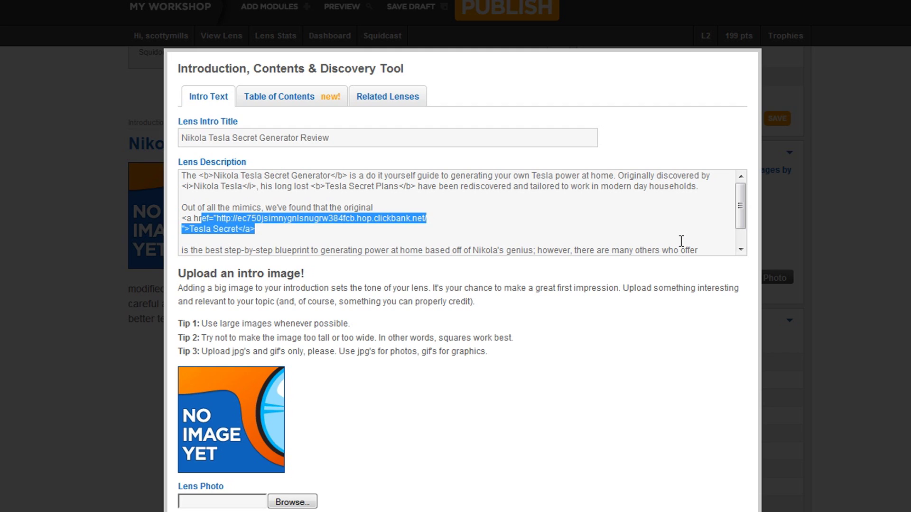
{"action": "key", "text": "shift+Left"}
{"action": "key", "text": "shift+Left"}
{"action": "key", "text": "alt+Tab"}
{"action": "key", "text": "Right"}
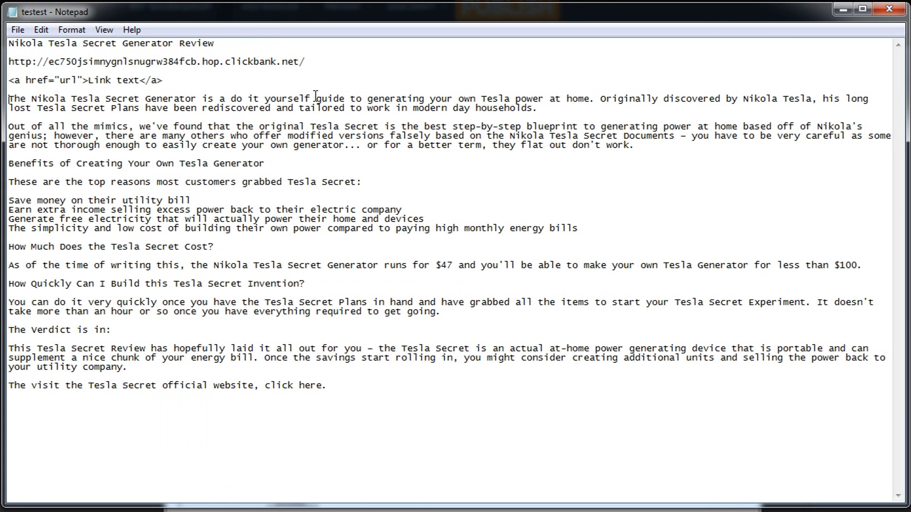
{"action": "key", "text": "Return"}
{"action": "key", "text": "Return"}
{"action": "key", "text": "Up"}
{"action": "key", "text": "ctrl+v"}
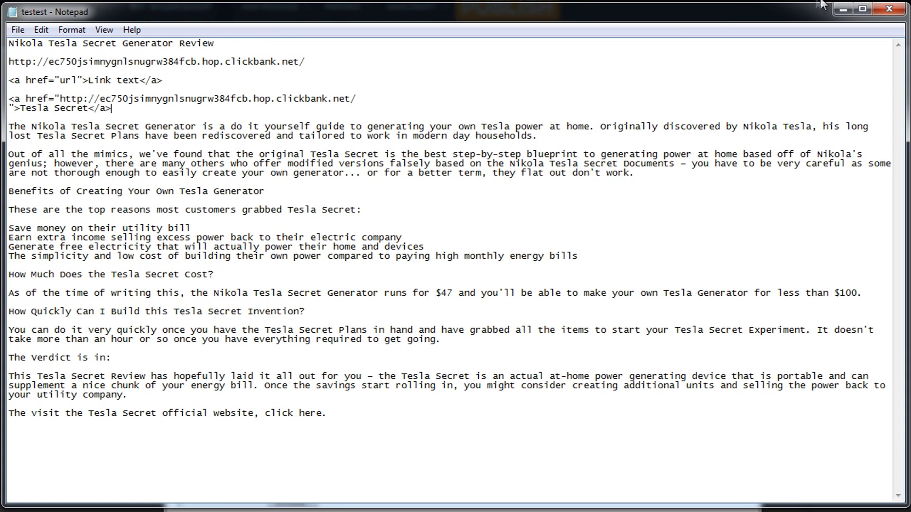
{"action": "left_click", "coordinate": [843, 8]}
{"action": "left_click", "coordinate": [472, 232]}
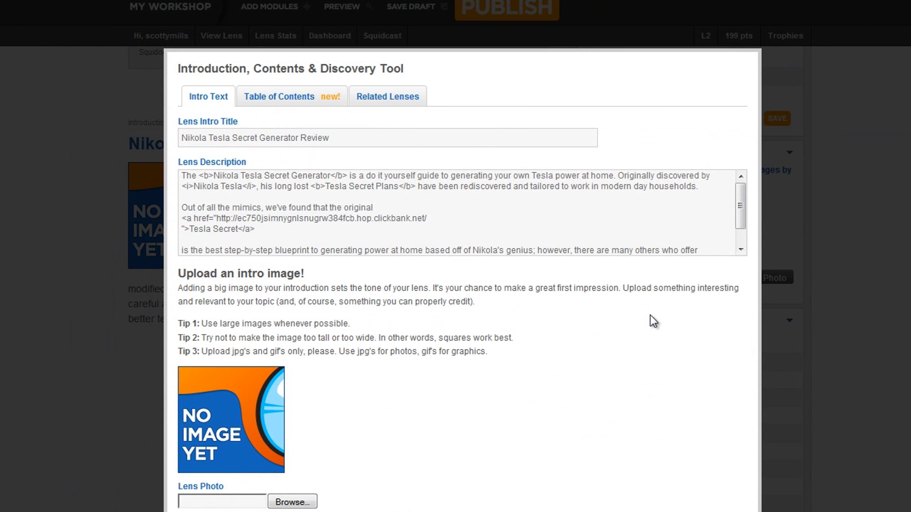
Step: Remove the line breaks around the Tesla Secret link so it runs inline, then save the intro
{"action": "key", "text": "BackSpace"}
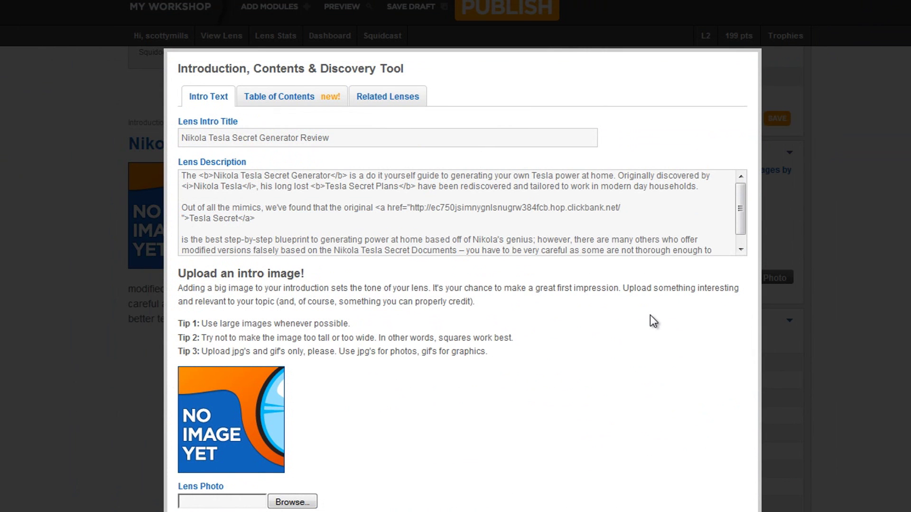
{"action": "key", "text": "Delete"}
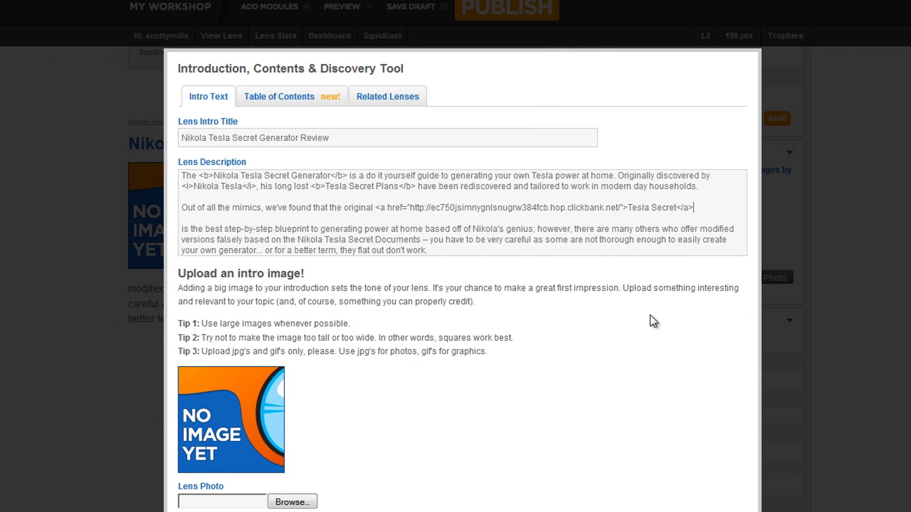
{"action": "key", "text": "Delete"}
{"action": "key", "text": "Delete"}
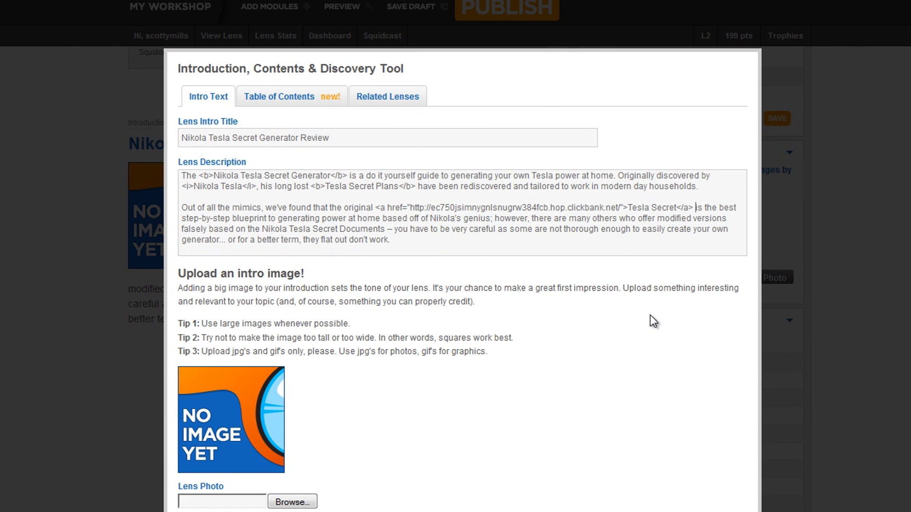
{"action": "key", "text": "Home"}
{"action": "scroll", "coordinate": [529, 254], "scroll_direction": "down", "scroll_amount": 3}
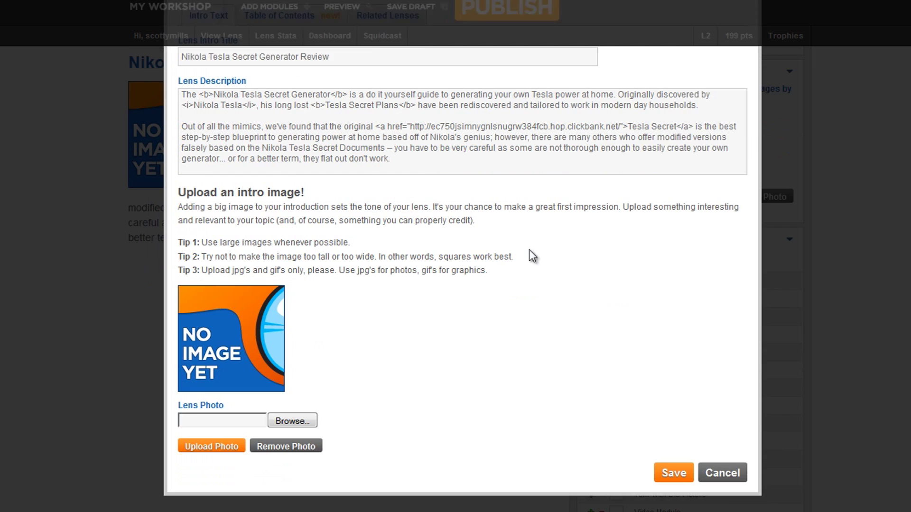
{"action": "left_click", "coordinate": [672, 392]}
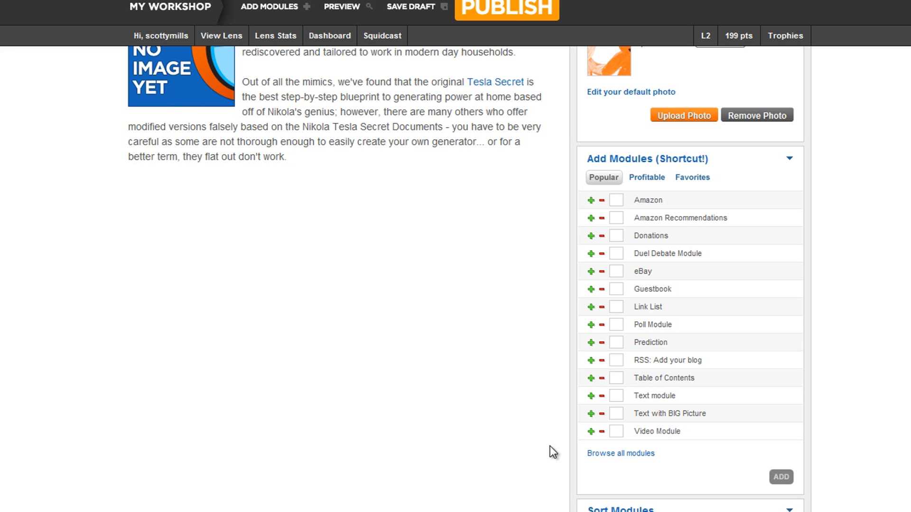
Step: Select one Text module under Add Modules to place it below the introduction
{"action": "scroll", "coordinate": [551, 446], "scroll_direction": "up", "scroll_amount": 5}
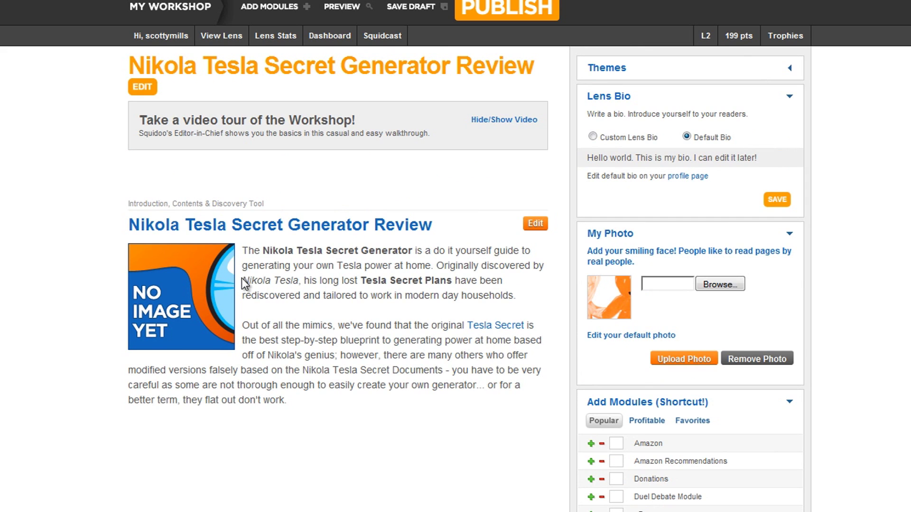
{"action": "left_click_drag", "start_coordinate": [231, 281], "coordinate": [300, 276]}
{"action": "double_click", "coordinate": [293, 279]}
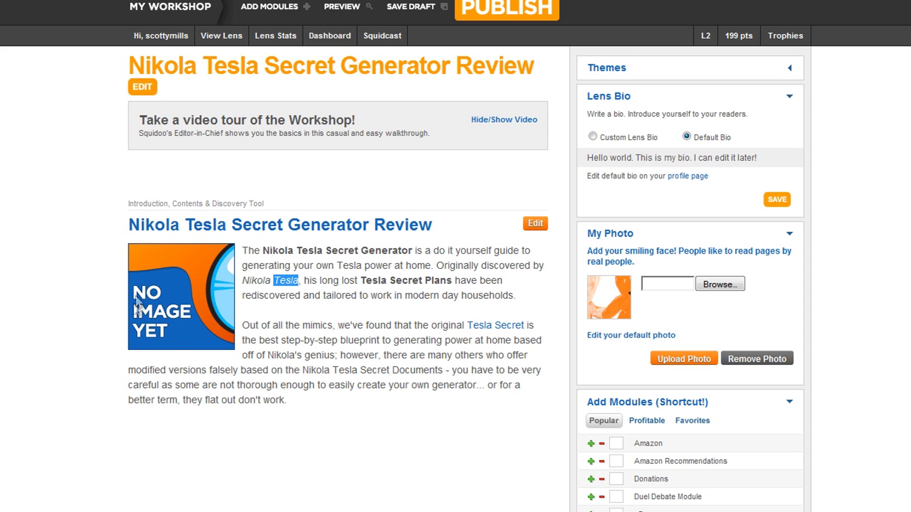
{"action": "scroll", "coordinate": [468, 347], "scroll_direction": "down", "scroll_amount": 3}
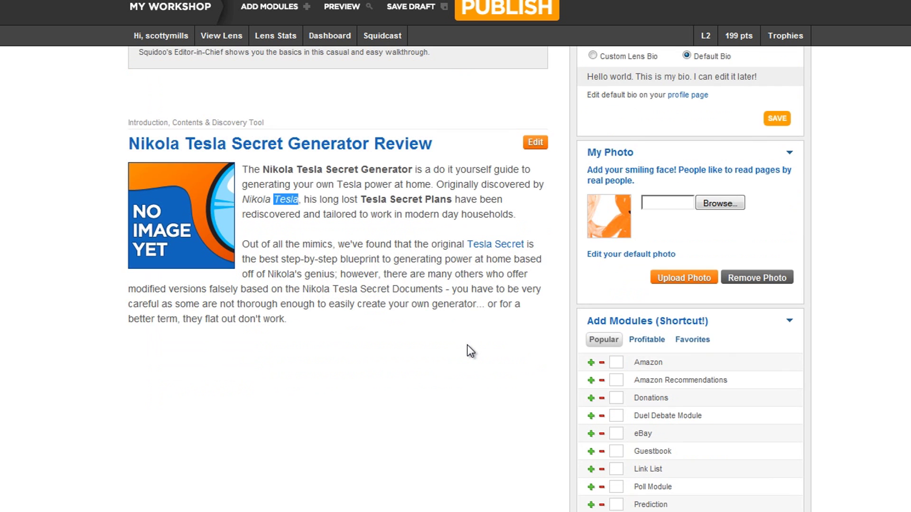
{"action": "left_click", "coordinate": [462, 344]}
{"action": "scroll", "coordinate": [465, 349], "scroll_direction": "down", "scroll_amount": 3}
{"action": "scroll", "coordinate": [467, 351], "scroll_direction": "down", "scroll_amount": 3}
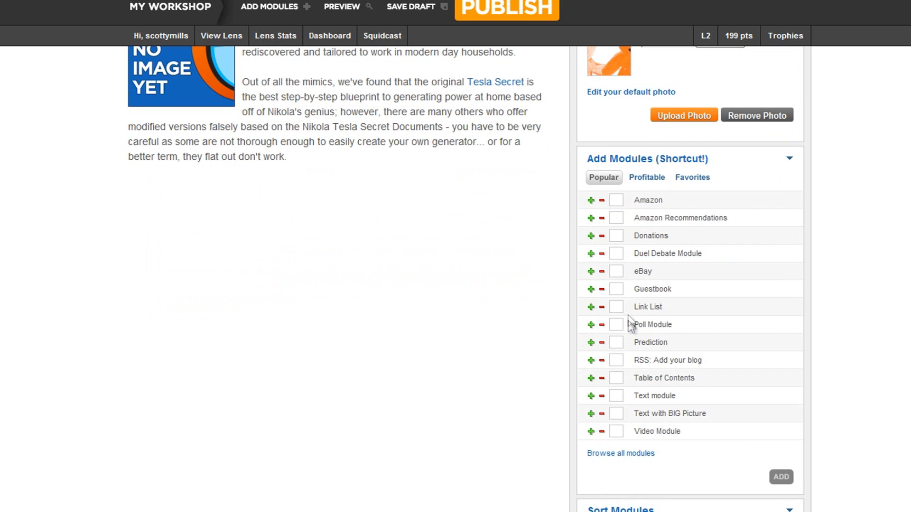
{"action": "left_click", "coordinate": [591, 397]}
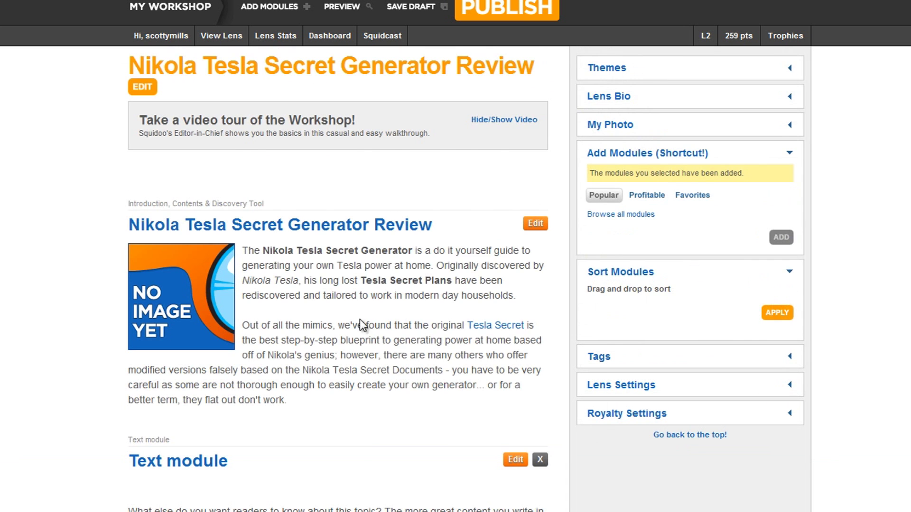
Step: Delete 'Generator' from the Lens Intro Title so it reads 'Nikola Tesla Secret Review', and save
{"action": "scroll", "coordinate": [360, 319], "scroll_direction": "down", "scroll_amount": 3}
{"action": "scroll", "coordinate": [365, 257], "scroll_direction": "up", "scroll_amount": 3}
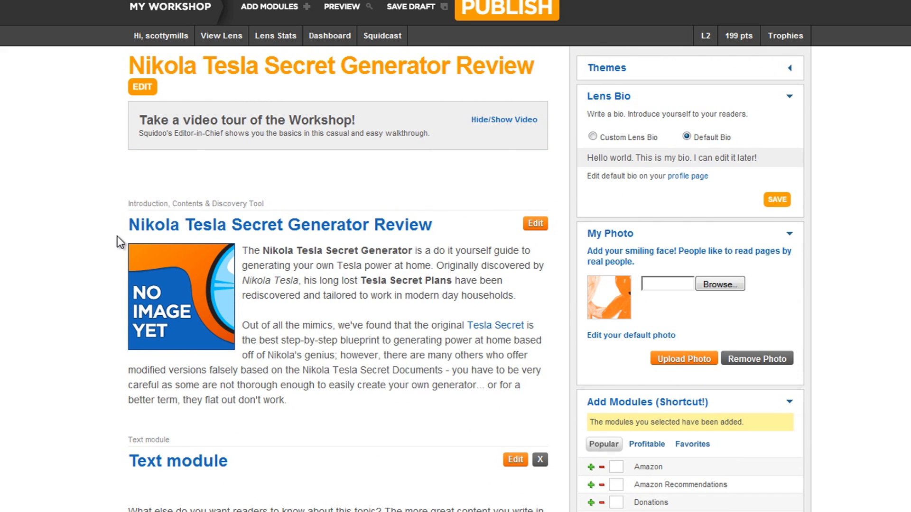
{"action": "left_click_drag", "start_coordinate": [163, 65], "coordinate": [489, 53]}
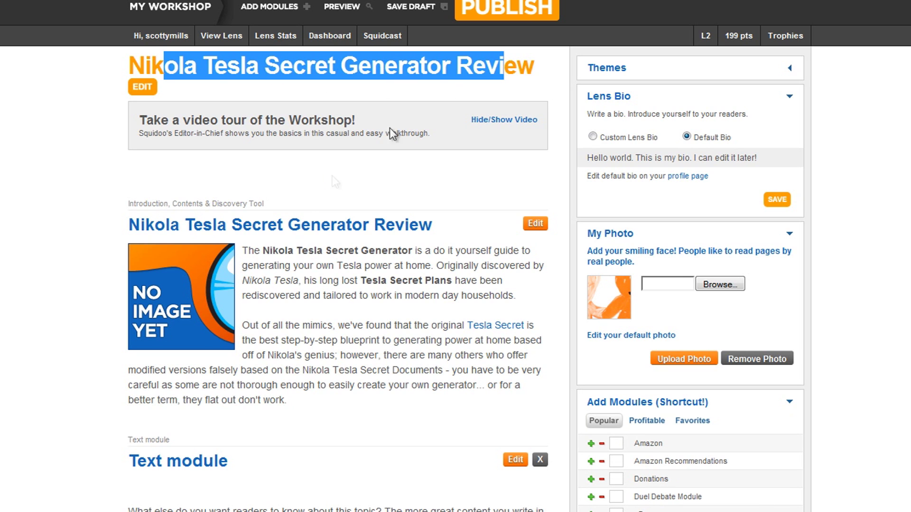
{"action": "triple_click", "coordinate": [304, 230]}
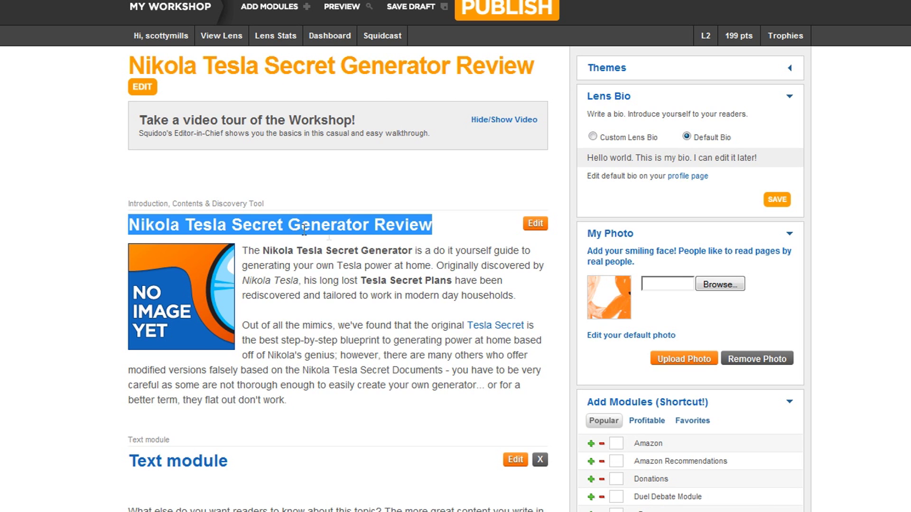
{"action": "left_click", "coordinate": [535, 224]}
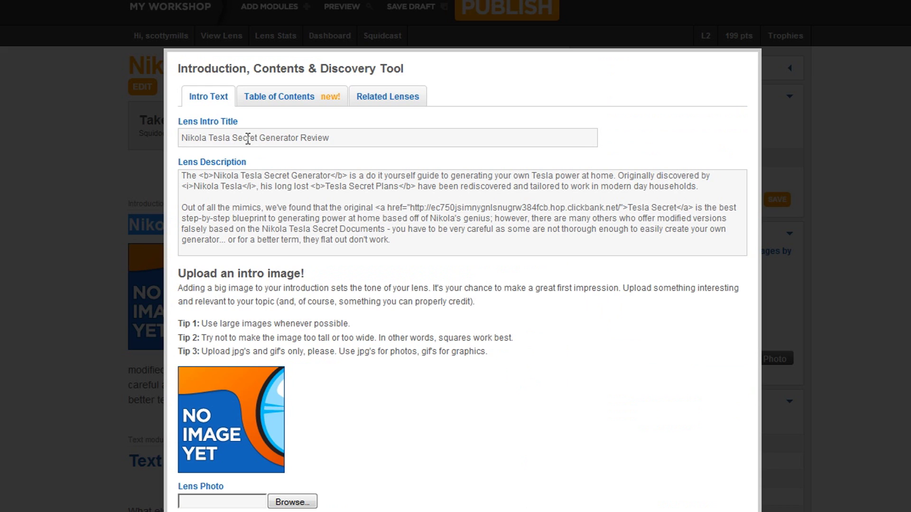
{"action": "double_click", "coordinate": [263, 139]}
{"action": "key", "text": "BackSpace"}
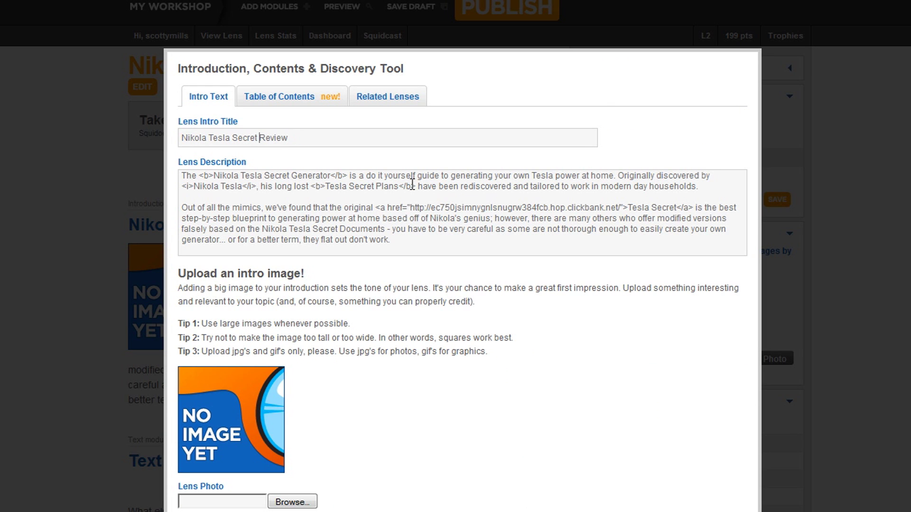
{"action": "scroll", "coordinate": [522, 304], "scroll_direction": "down", "scroll_amount": 3}
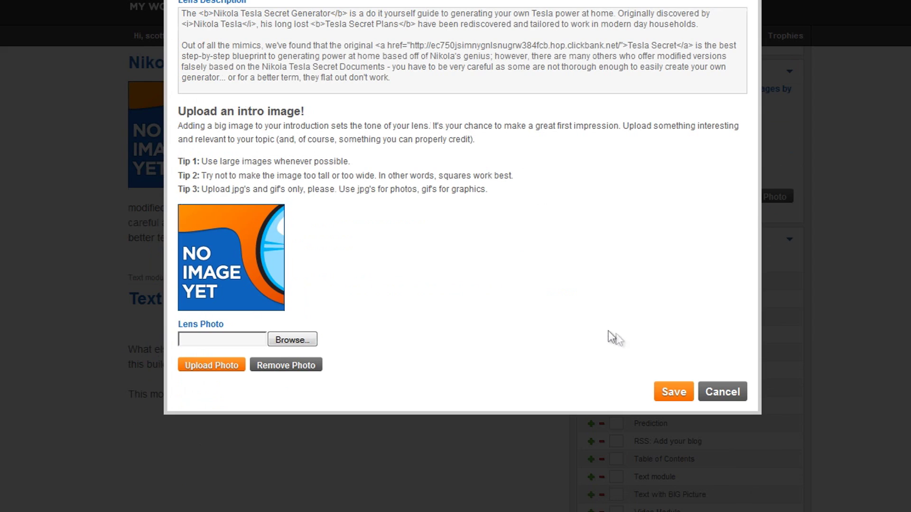
{"action": "left_click", "coordinate": [673, 392]}
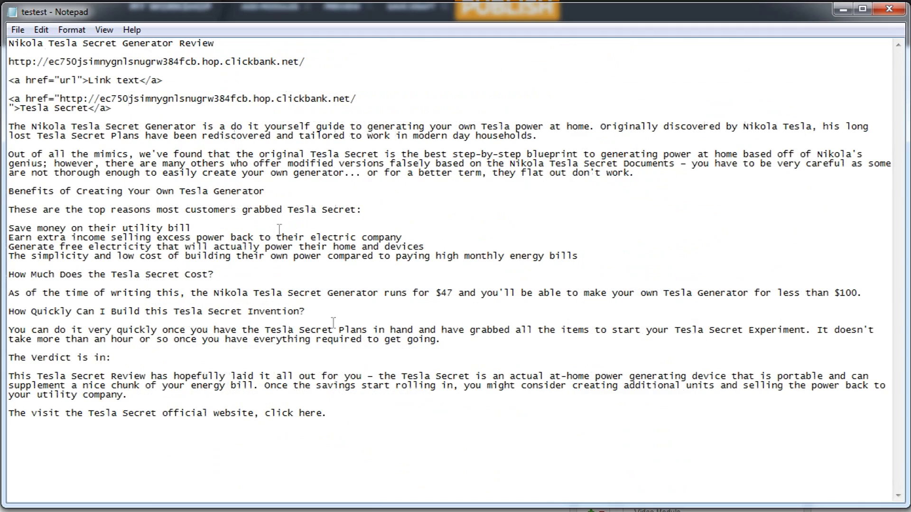
Step: Copy the 'Benefits of Creating Your Own Tesla Generator' heading from the Notepad draft
{"action": "left_click", "coordinate": [100, 115]}
{"action": "left_click_drag", "start_coordinate": [10, 189], "coordinate": [332, 194]}
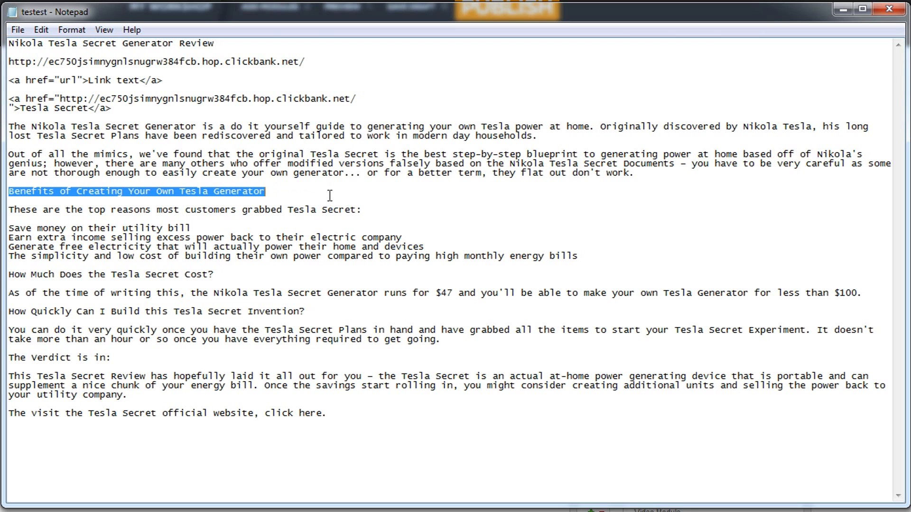
{"action": "right_click", "coordinate": [227, 194]}
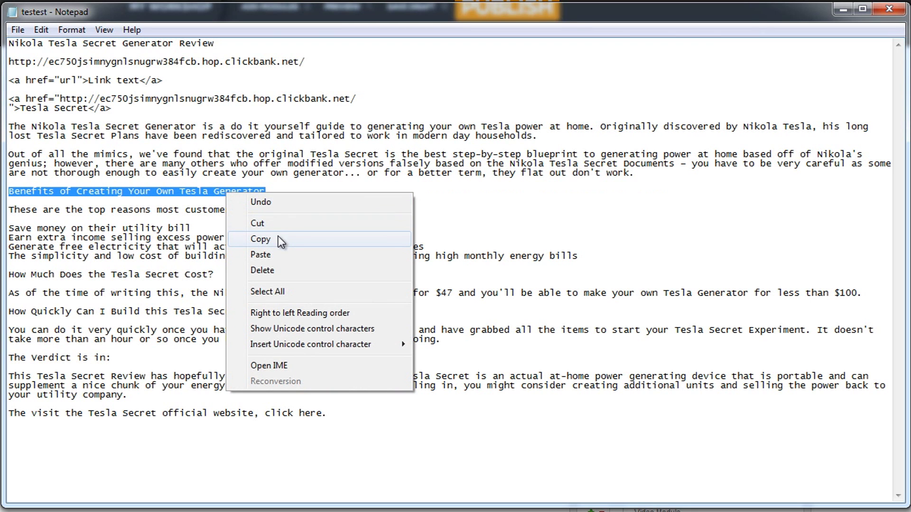
{"action": "left_click", "coordinate": [278, 235]}
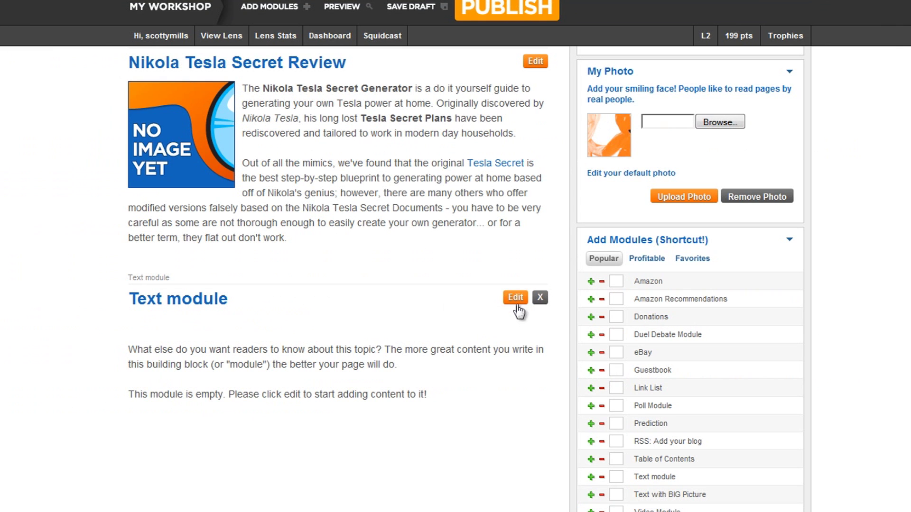
Step: Title the new Text module 'Benefits of Creating Your Own Tesla Generator'
{"action": "left_click", "coordinate": [516, 299]}
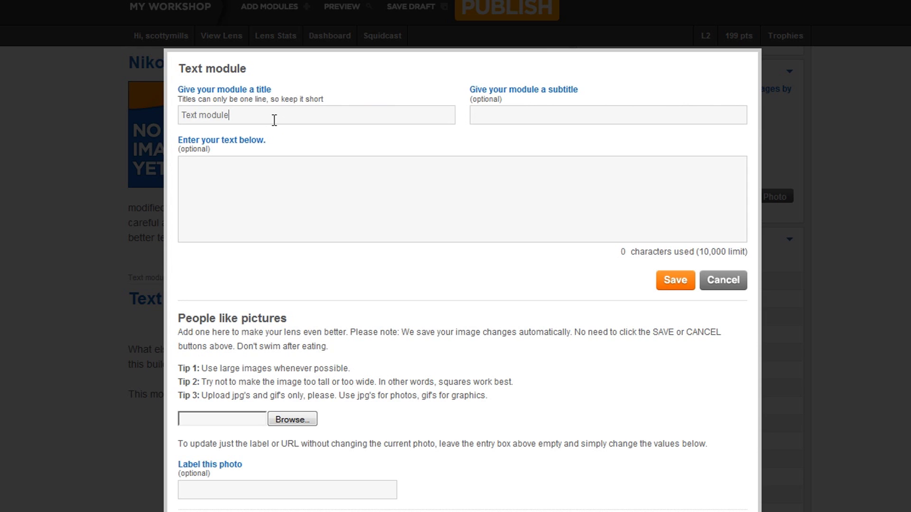
{"action": "triple_click", "coordinate": [274, 120]}
{"action": "right_click", "coordinate": [274, 120]}
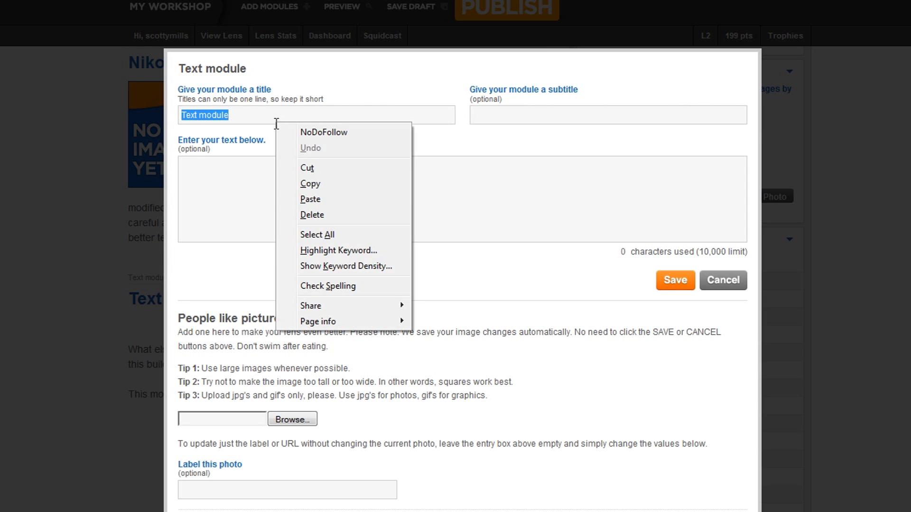
{"action": "left_click", "coordinate": [323, 199]}
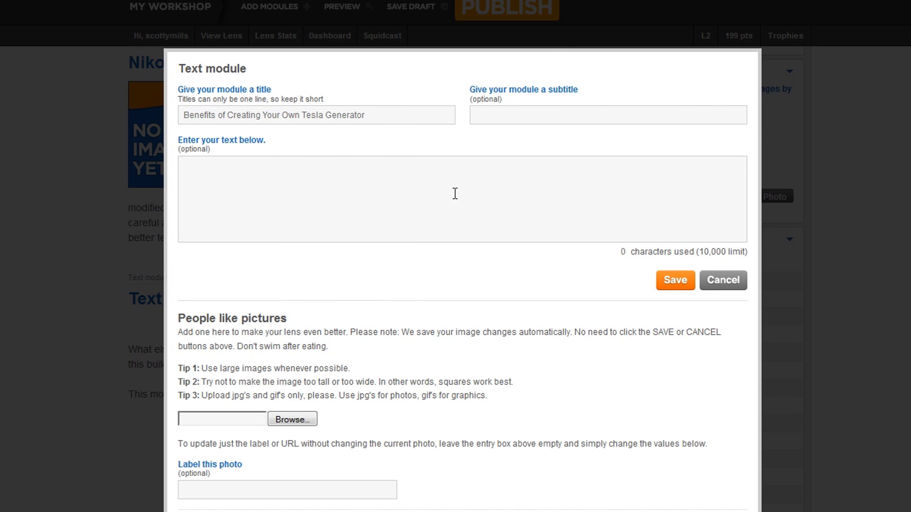
Step: Copy the top reasons introductory line from Notepad into the module subtitle
{"action": "key", "text": "alt+Tab"}
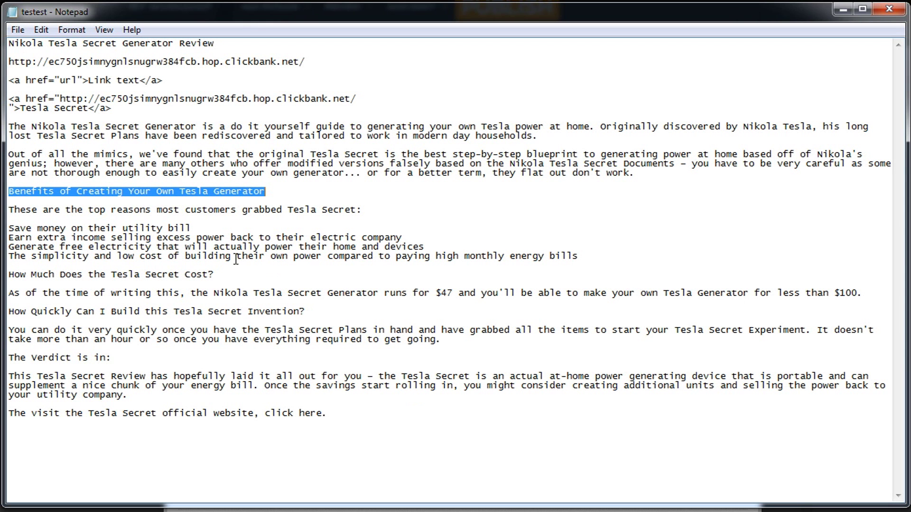
{"action": "left_click_drag", "start_coordinate": [362, 209], "coordinate": [9, 212]}
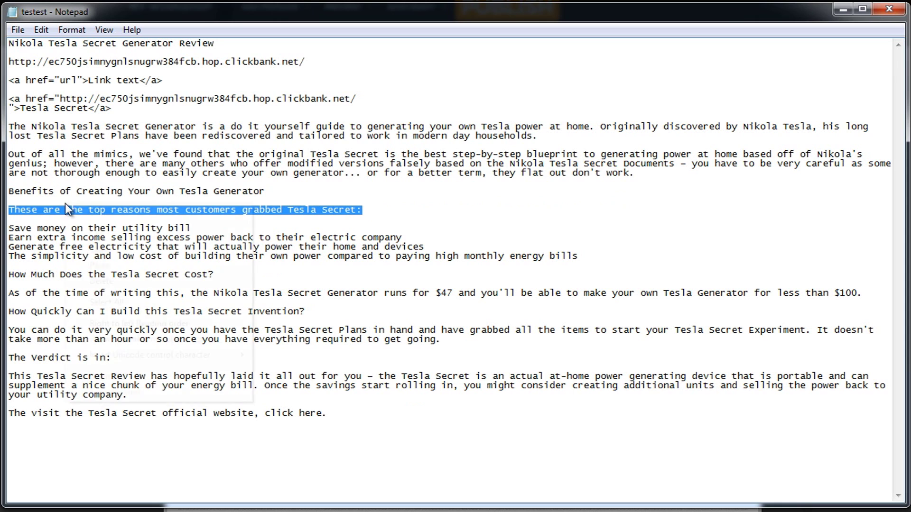
{"action": "right_click", "coordinate": [64, 203]}
{"action": "left_click", "coordinate": [110, 246]}
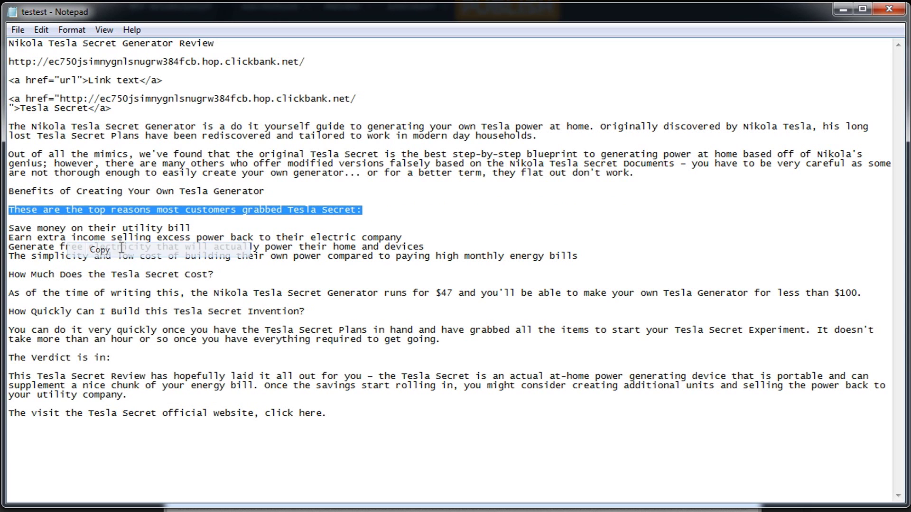
{"action": "left_click", "coordinate": [843, 9]}
{"action": "left_click", "coordinate": [512, 114]}
{"action": "right_click", "coordinate": [511, 112]}
{"action": "left_click", "coordinate": [544, 187]}
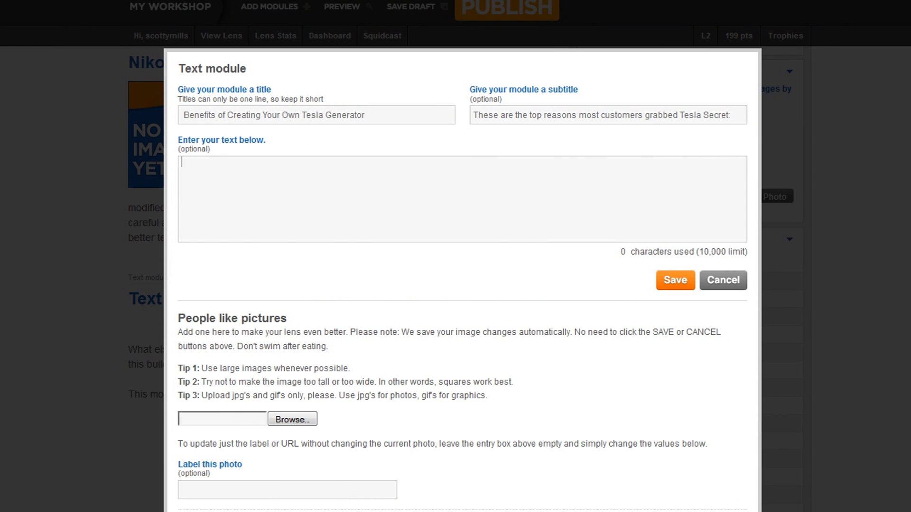
Step: Copy the four benefit lines from Notepad into the module text box
{"action": "key", "text": "alt+Tab"}
{"action": "mouse_move", "coordinate": [21, 228]}
{"action": "left_mouse_down"}
{"action": "mouse_move", "coordinate": [10, 228]}
{"action": "mouse_move", "coordinate": [574, 259]}
{"action": "left_mouse_up"}
{"action": "right_click", "coordinate": [565, 263]}
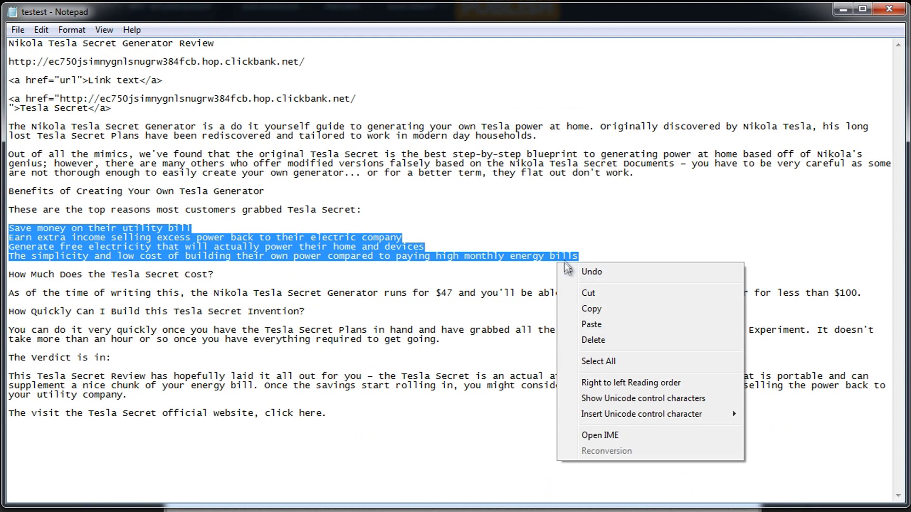
{"action": "left_click", "coordinate": [594, 310]}
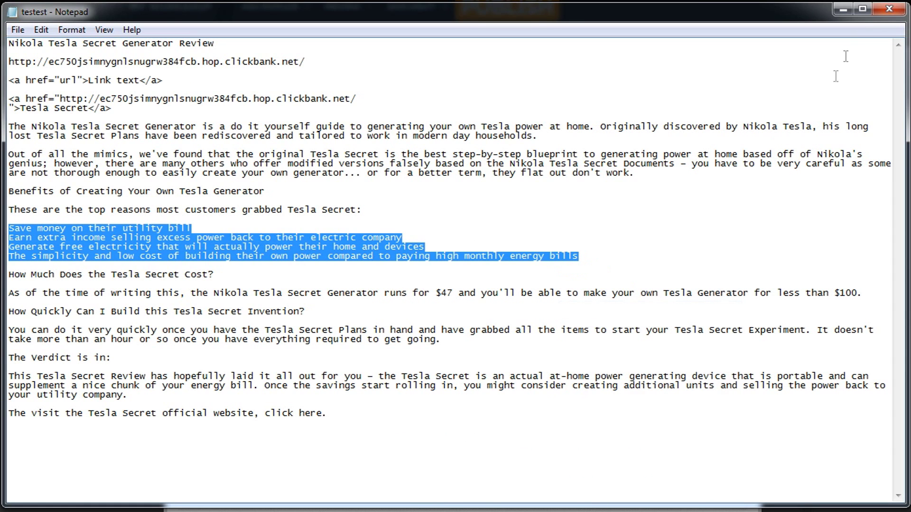
{"action": "left_click", "coordinate": [843, 10]}
{"action": "right_click", "coordinate": [366, 182]}
{"action": "left_click", "coordinate": [407, 262]}
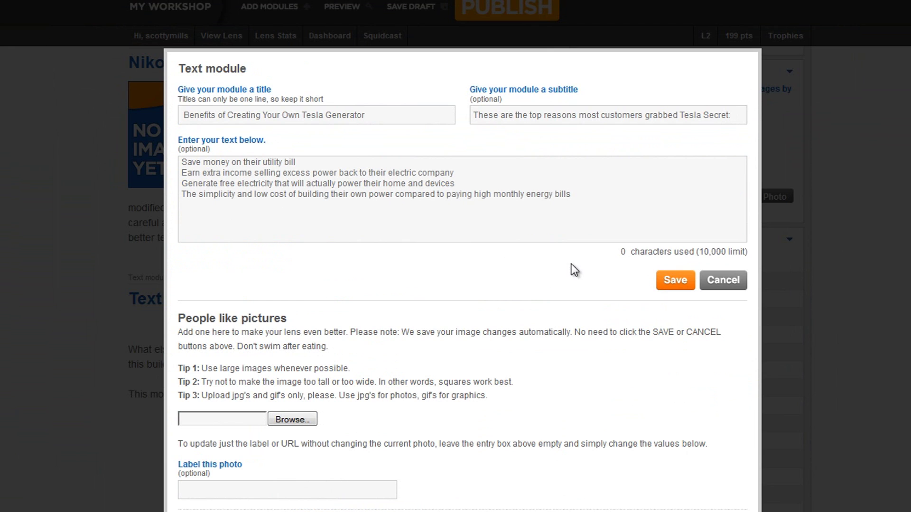
Step: Review the filled-in fields and save the Benefits module to the lens
{"action": "scroll", "coordinate": [438, 323], "scroll_direction": "down", "scroll_amount": 2}
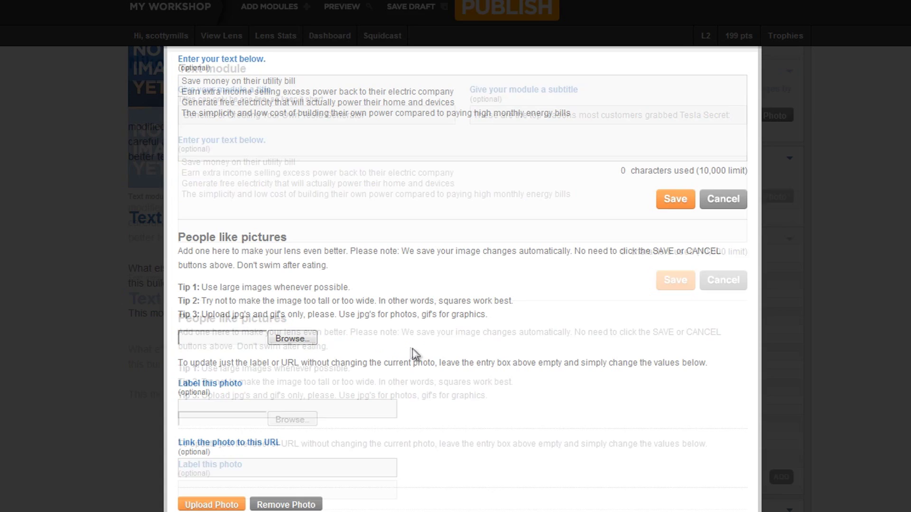
{"action": "scroll", "coordinate": [412, 348], "scroll_direction": "down", "scroll_amount": 2}
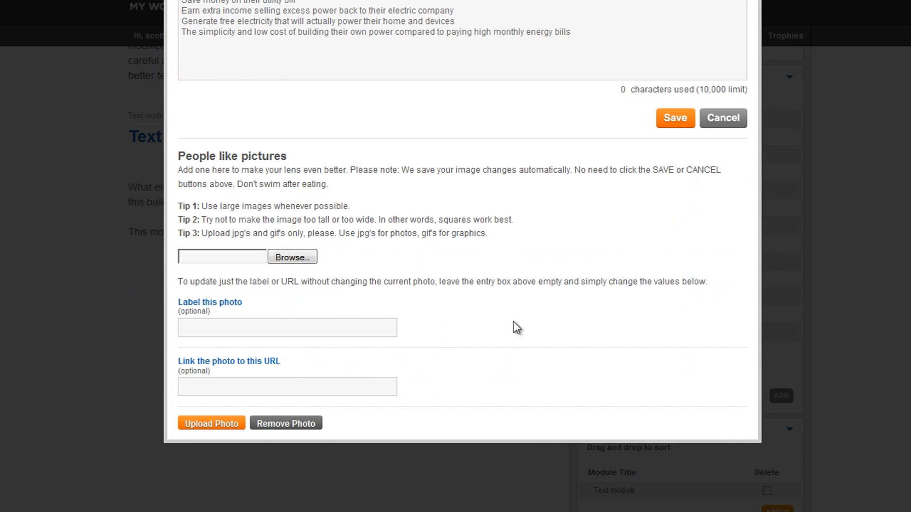
{"action": "scroll", "coordinate": [513, 320], "scroll_direction": "up", "scroll_amount": 4}
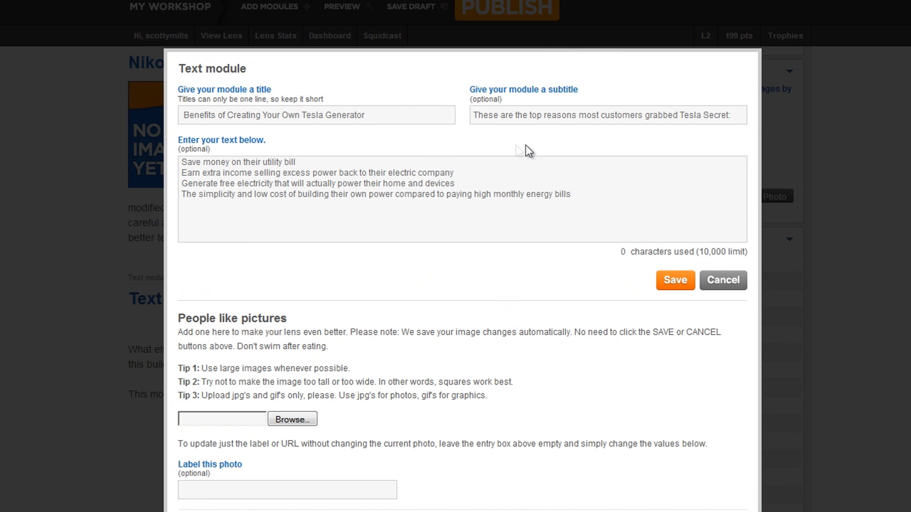
{"action": "left_click", "coordinate": [678, 283]}
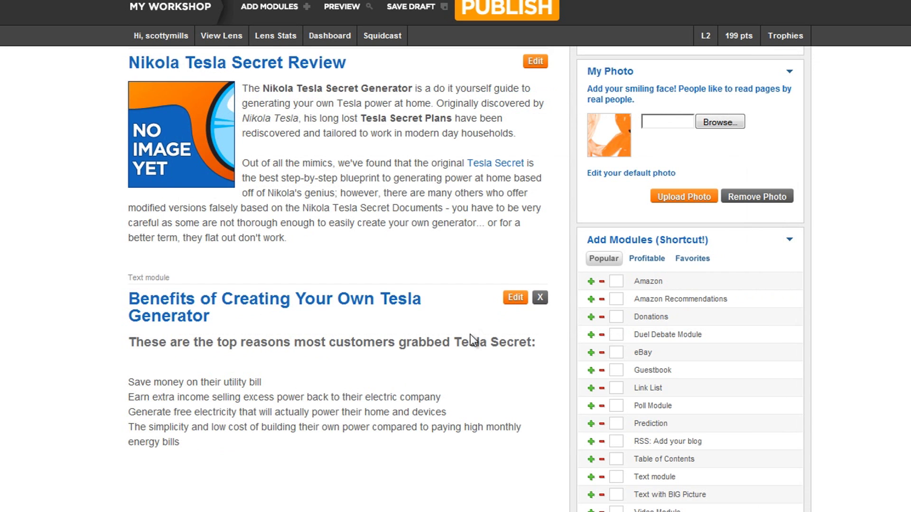
Step: Prefix each of the four Benefits lines with '- ' and save the module
{"action": "scroll", "coordinate": [469, 341], "scroll_direction": "down", "scroll_amount": 2}
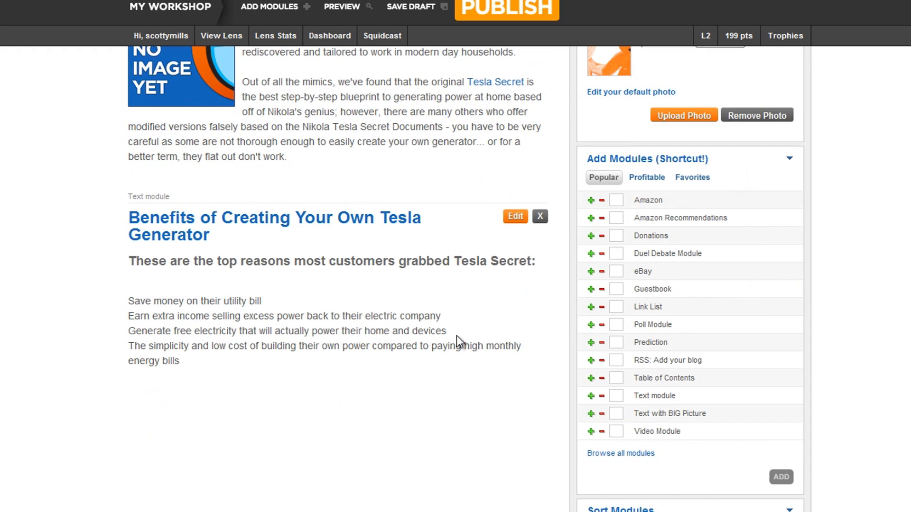
{"action": "left_click", "coordinate": [517, 217]}
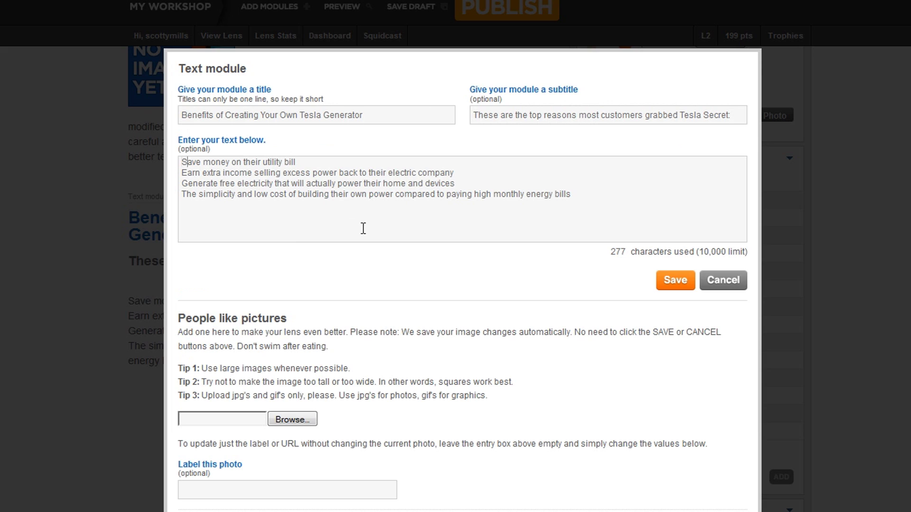
{"action": "type", "text": "- "}
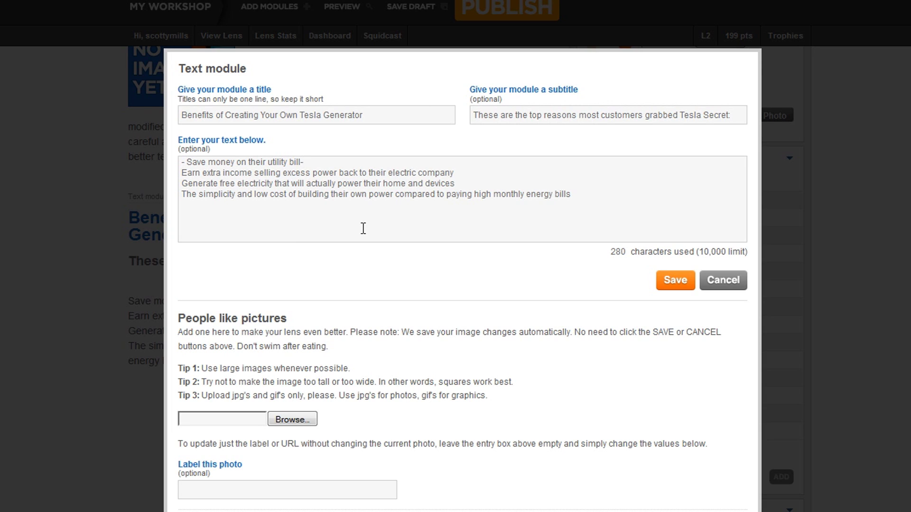
{"action": "type", "text": "-"}
{"action": "key", "text": "Down"}
{"action": "type", "text": "-"}
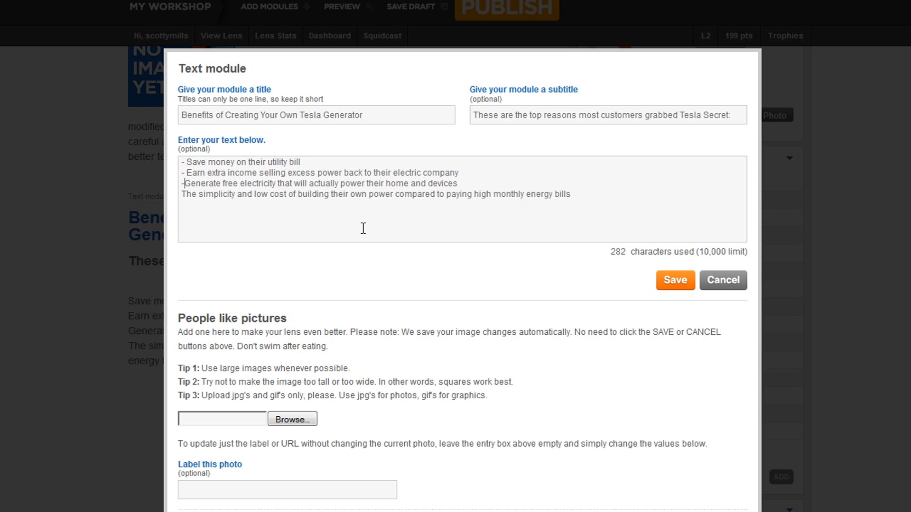
{"action": "key", "text": "Down"}
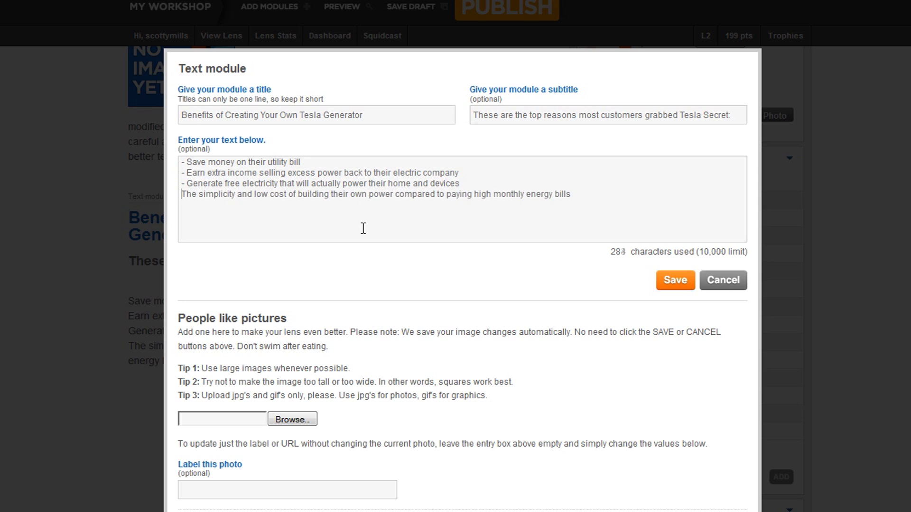
{"action": "type", "text": "-"}
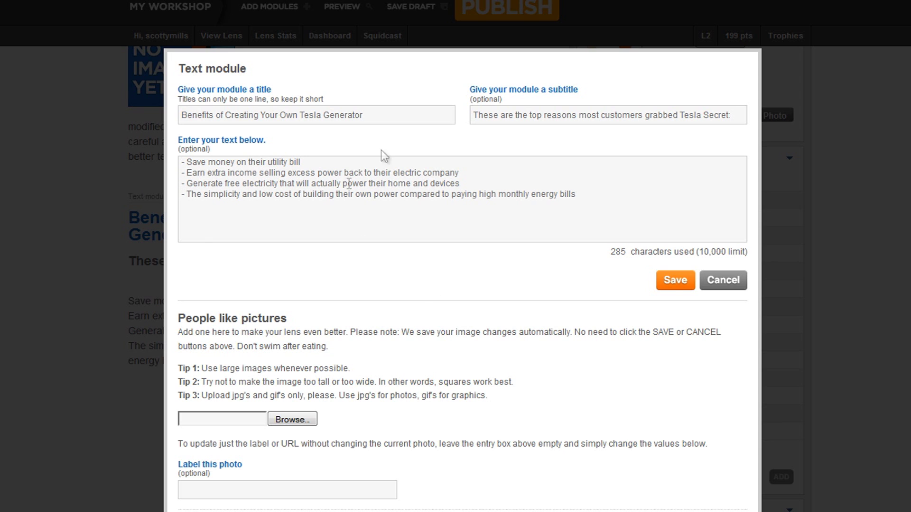
{"action": "left_click", "coordinate": [674, 281]}
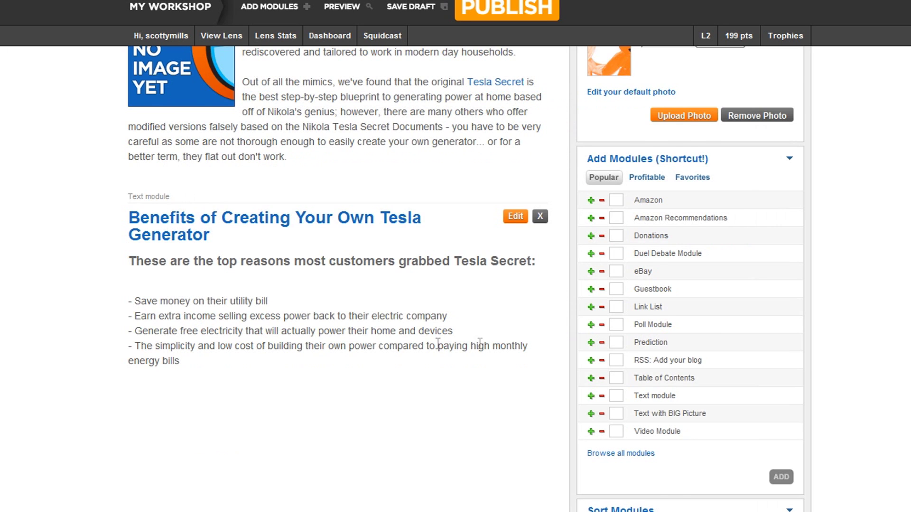
{"action": "scroll", "coordinate": [438, 343], "scroll_direction": "down", "scroll_amount": 3}
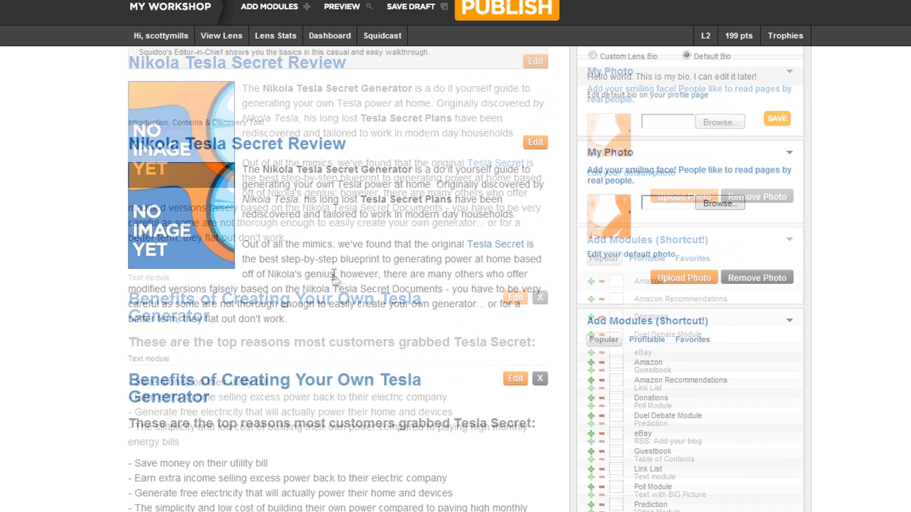
Step: Add one new Text module to the lens
{"action": "scroll", "coordinate": [341, 284], "scroll_direction": "down", "scroll_amount": 5}
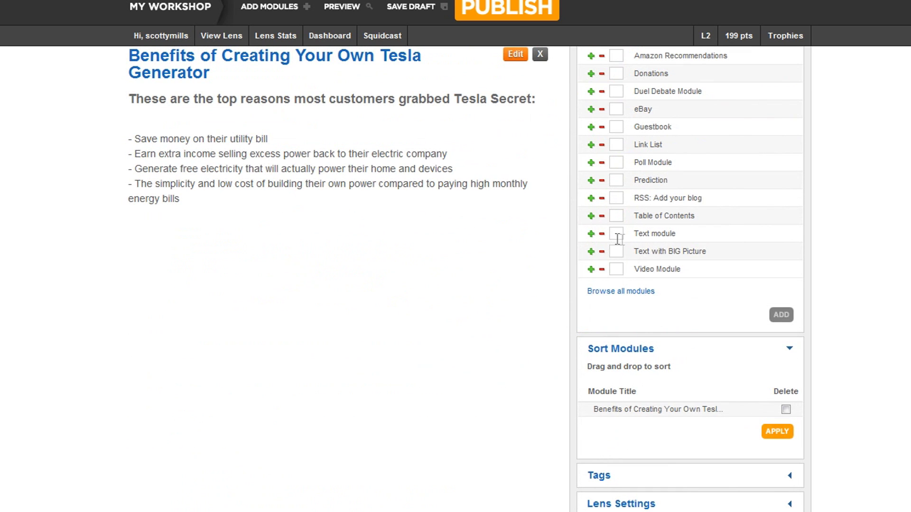
{"action": "left_click", "coordinate": [591, 234]}
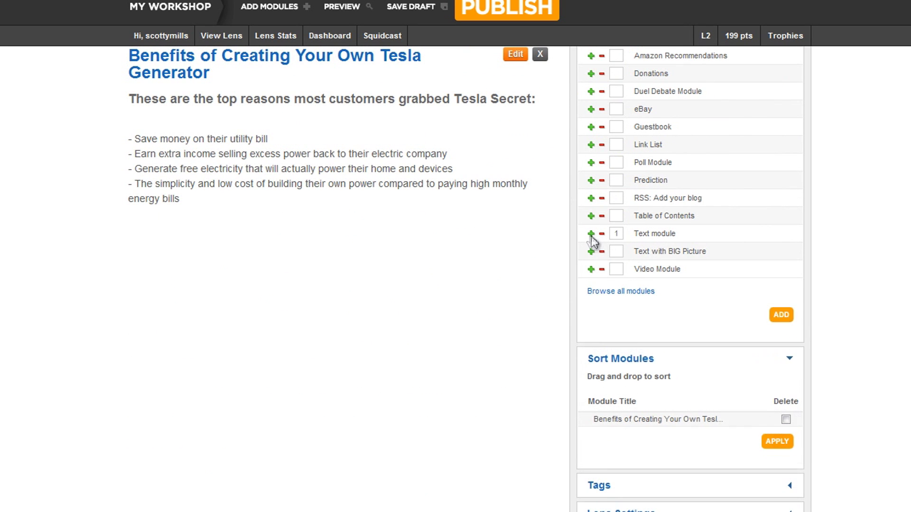
{"action": "left_click", "coordinate": [781, 315]}
Step: Copy the 'How Much Does the Tesla Secret Cost?' heading and $47 price paragraph from Notepad
{"action": "key", "text": "alt+Tab"}
{"action": "left_click", "coordinate": [195, 268]}
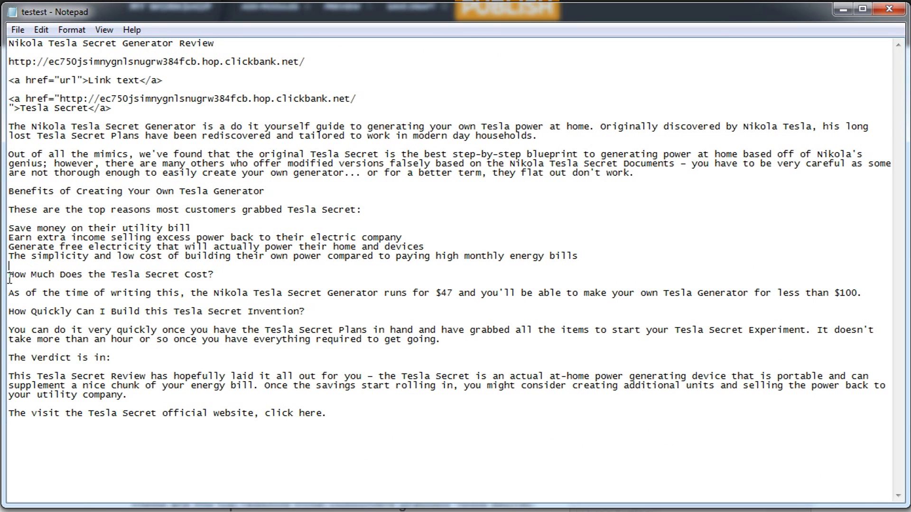
{"action": "mouse_move", "coordinate": [9, 279]}
{"action": "left_mouse_down"}
{"action": "mouse_move", "coordinate": [215, 283]}
{"action": "mouse_move", "coordinate": [123, 338]}
{"action": "left_mouse_up"}
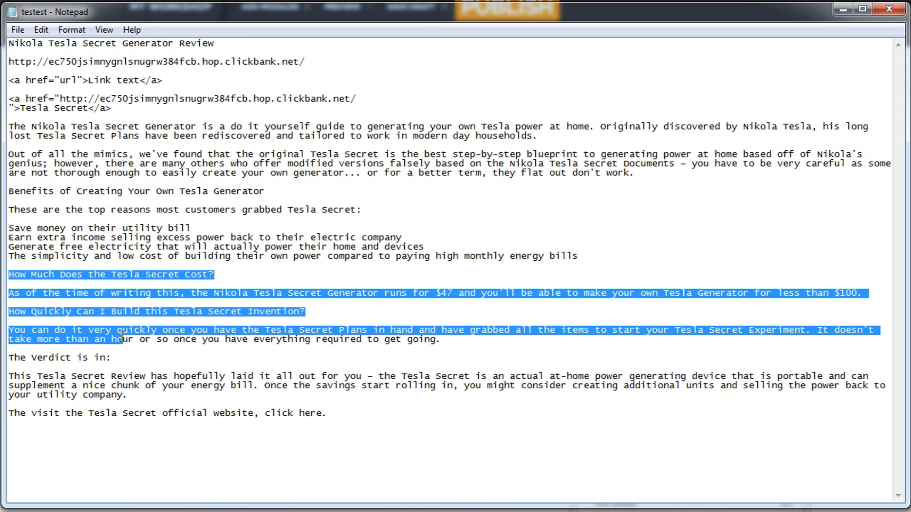
{"action": "left_click_drag", "start_coordinate": [123, 338], "coordinate": [382, 415]}
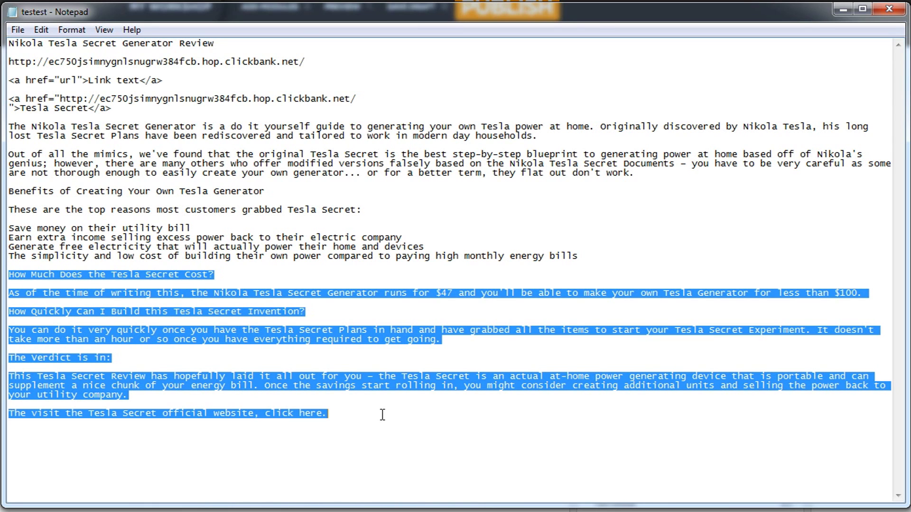
{"action": "right_click", "coordinate": [144, 274]}
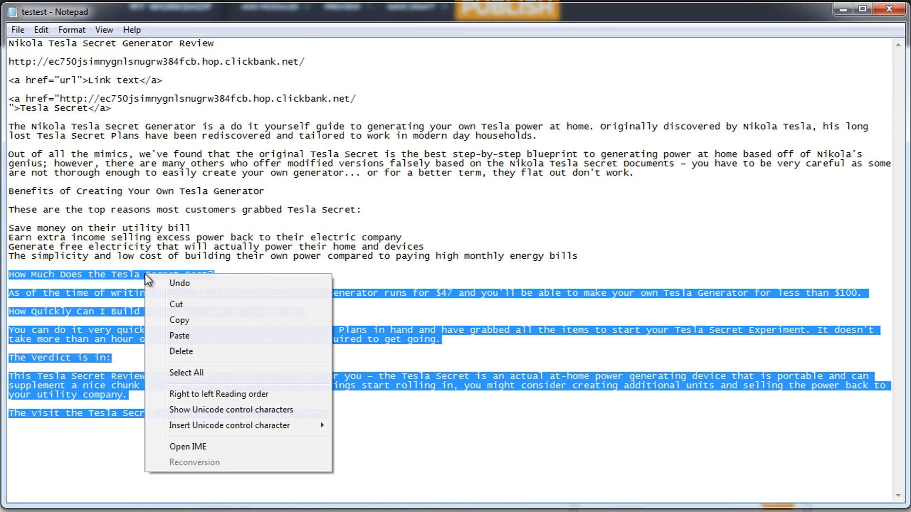
{"action": "left_click", "coordinate": [179, 323]}
{"action": "left_click", "coordinate": [324, 350]}
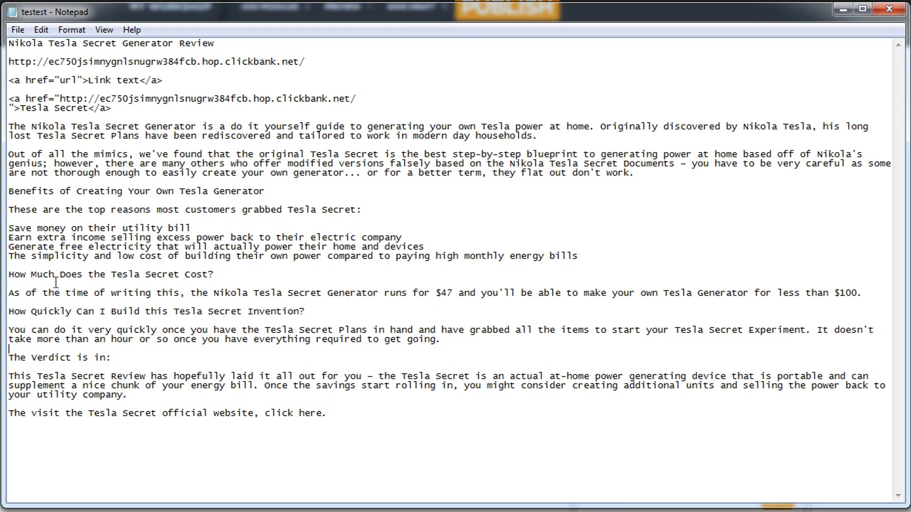
{"action": "left_click_drag", "start_coordinate": [9, 275], "coordinate": [865, 290]}
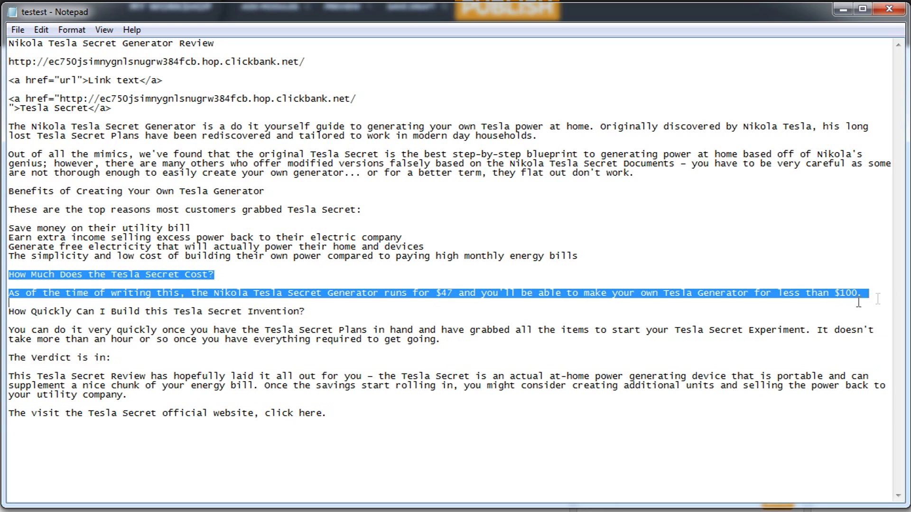
{"action": "right_click", "coordinate": [866, 290]}
{"action": "left_click", "coordinate": [884, 341]}
Step: Paste the cost section into the module and move its heading into the title
{"action": "left_click", "coordinate": [571, 324]}
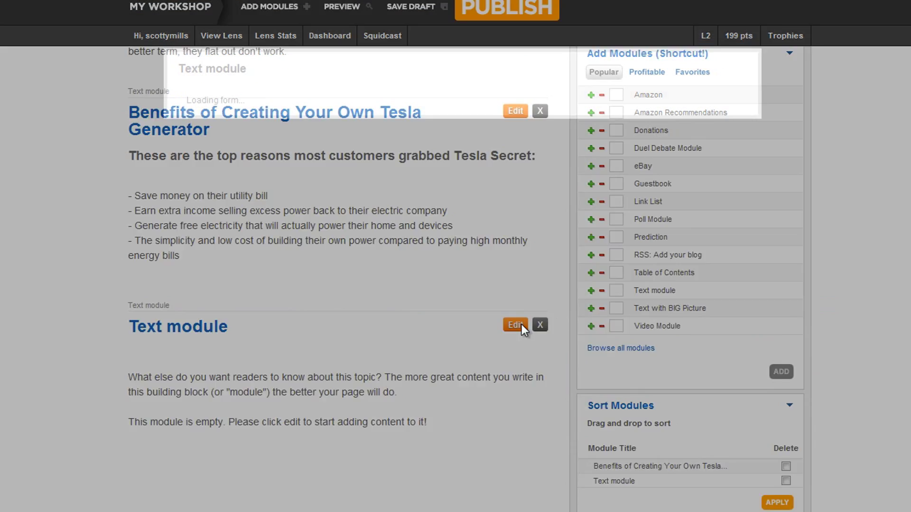
{"action": "left_click", "coordinate": [261, 184]}
{"action": "key", "text": "ctrl+v"}
{"action": "left_click_drag", "start_coordinate": [351, 164], "coordinate": [137, 150]}
{"action": "key", "text": "ctrl+x"}
{"action": "left_click", "coordinate": [247, 112]}
{"action": "key", "text": "ctrl+shift+Left"}
{"action": "key", "text": "ctrl+shift+Left"}
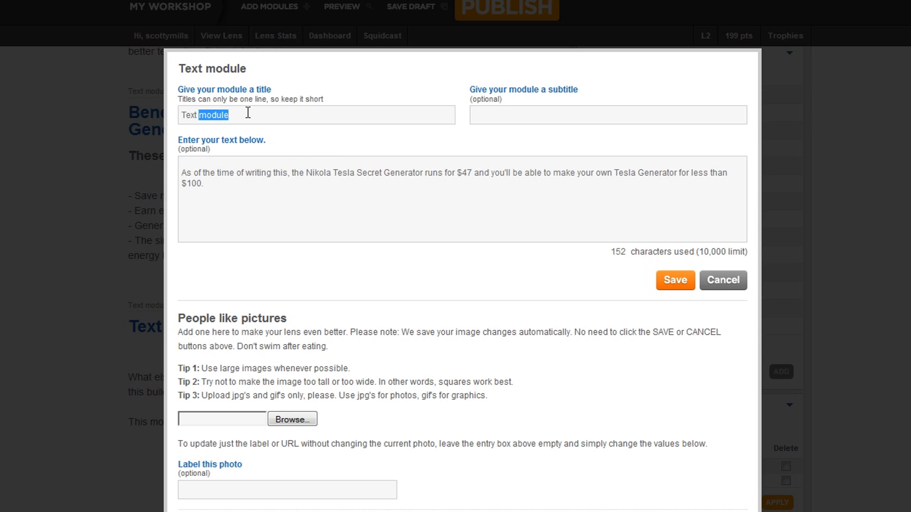
{"action": "key", "text": "ctrl+v"}
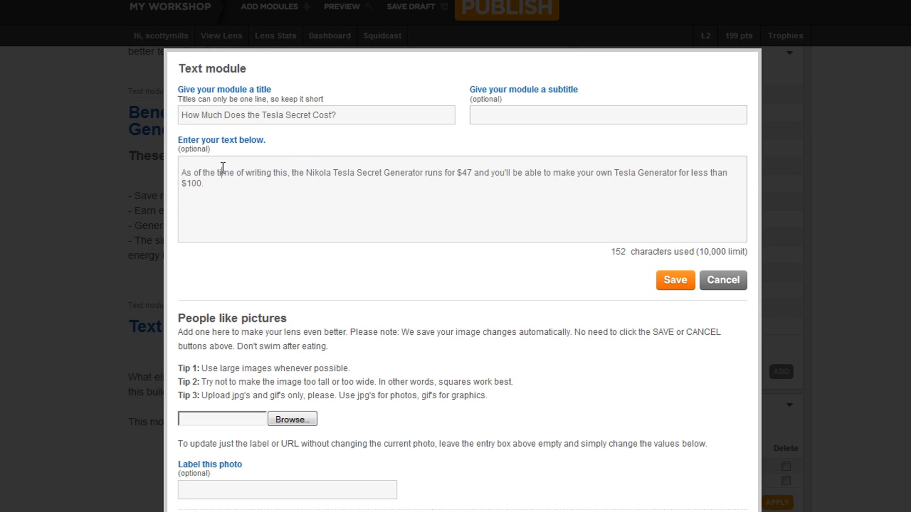
Step: Remove the blank first line and save the cost module
{"action": "key", "text": "Home"}
{"action": "key", "text": "BackSpace"}
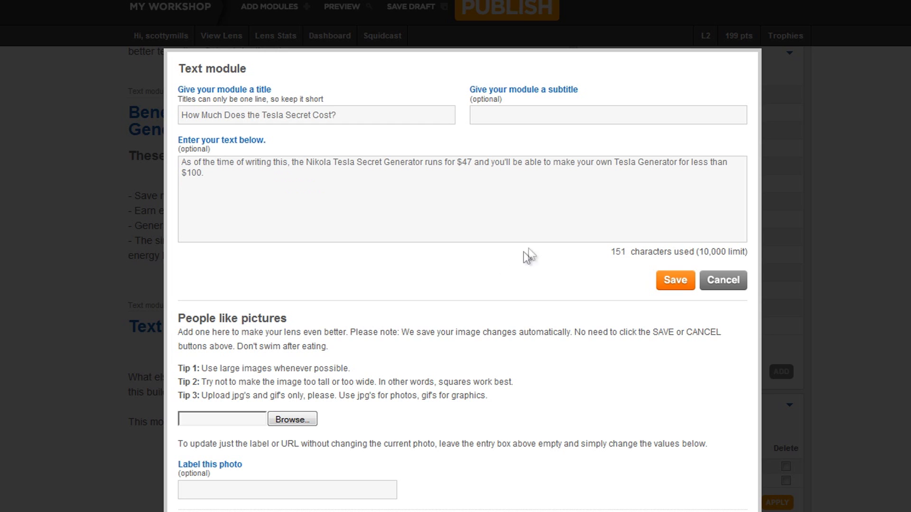
{"action": "left_click", "coordinate": [659, 291]}
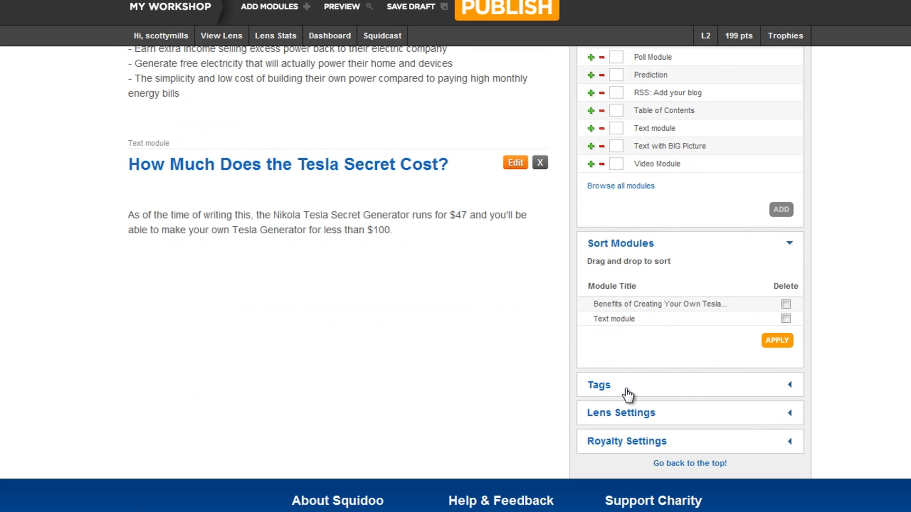
{"action": "left_click", "coordinate": [591, 129]}
Step: Add three more Text modules, then select the build-time section heading in Notepad
{"action": "left_click", "coordinate": [591, 128]}
{"action": "left_click", "coordinate": [781, 209]}
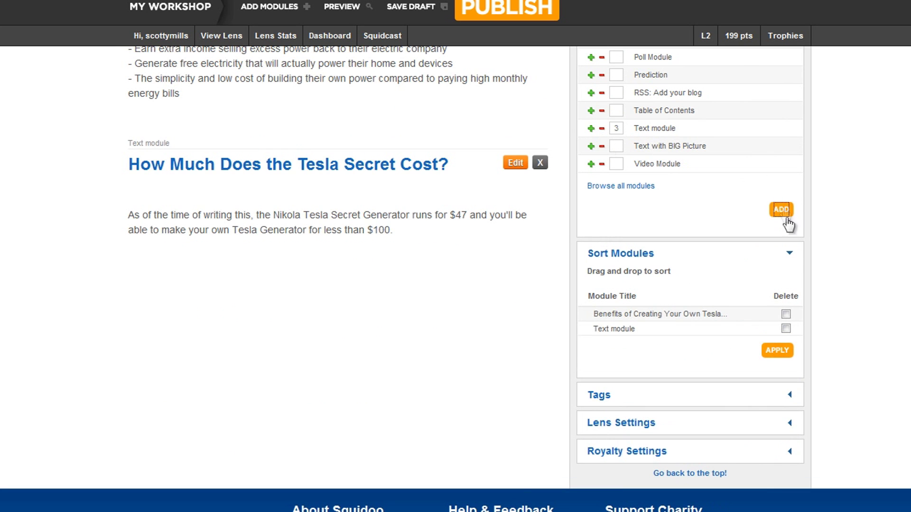
{"action": "key", "text": "alt+Tab"}
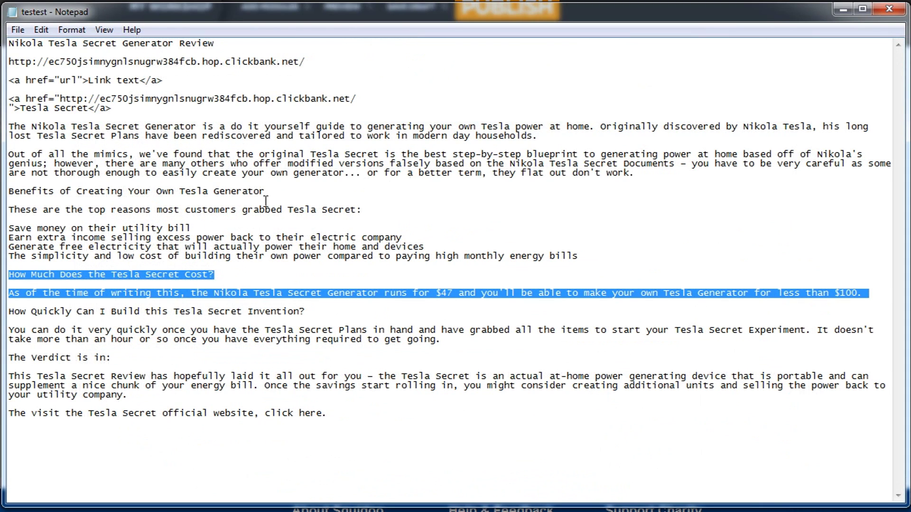
{"action": "left_click_drag", "start_coordinate": [13, 311], "coordinate": [117, 311]}
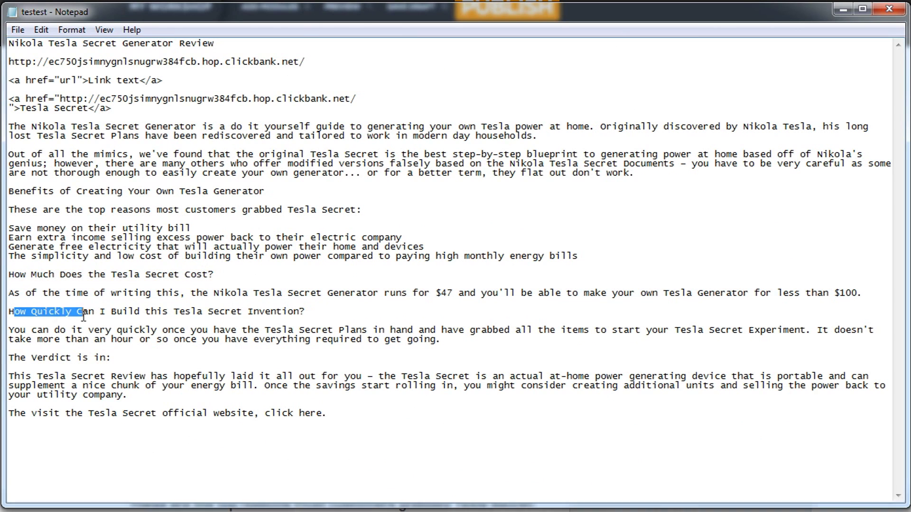